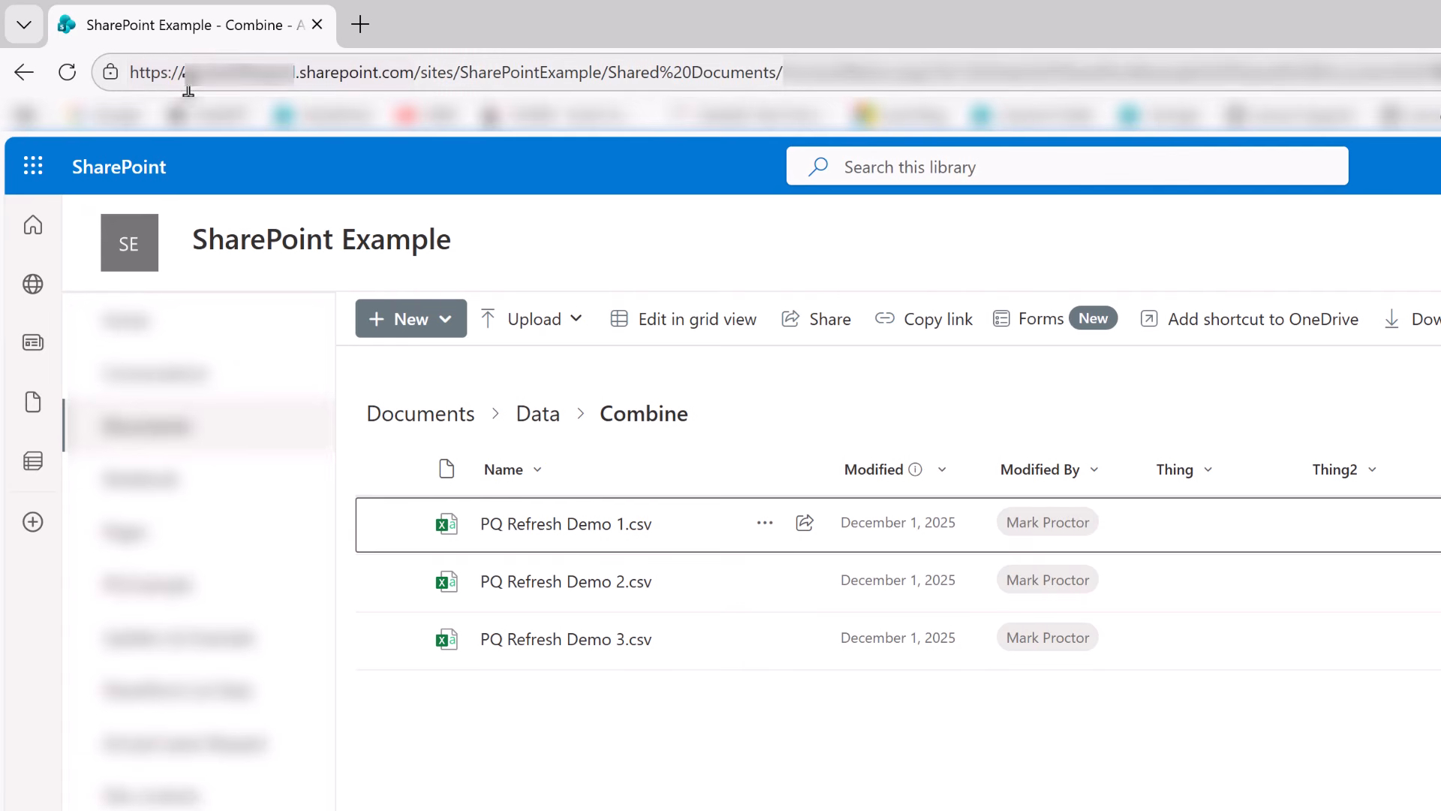
left_click_drag(189, 90, 442, 72)
left_click_drag(608, 73, 257, 45)
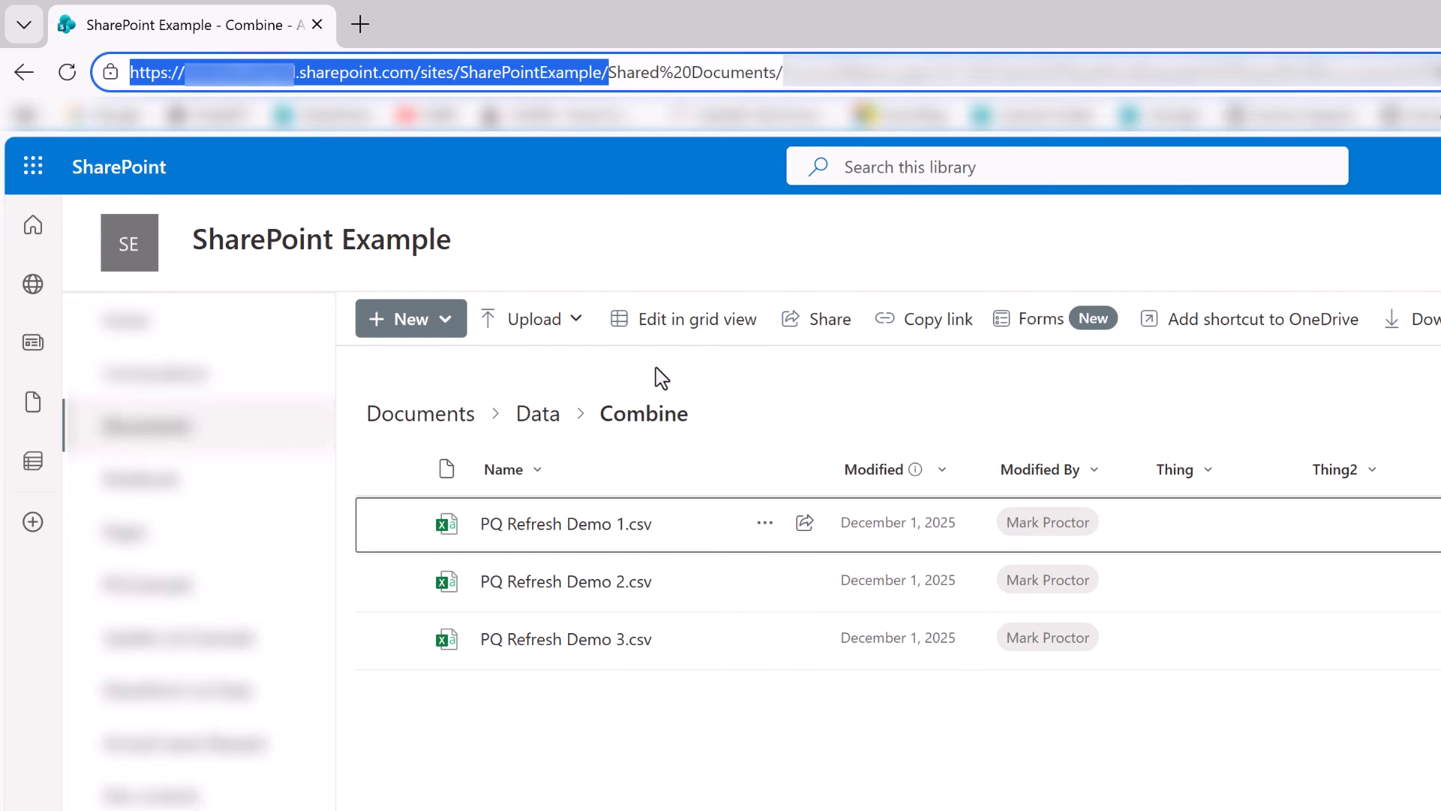
key("ctrl+c")
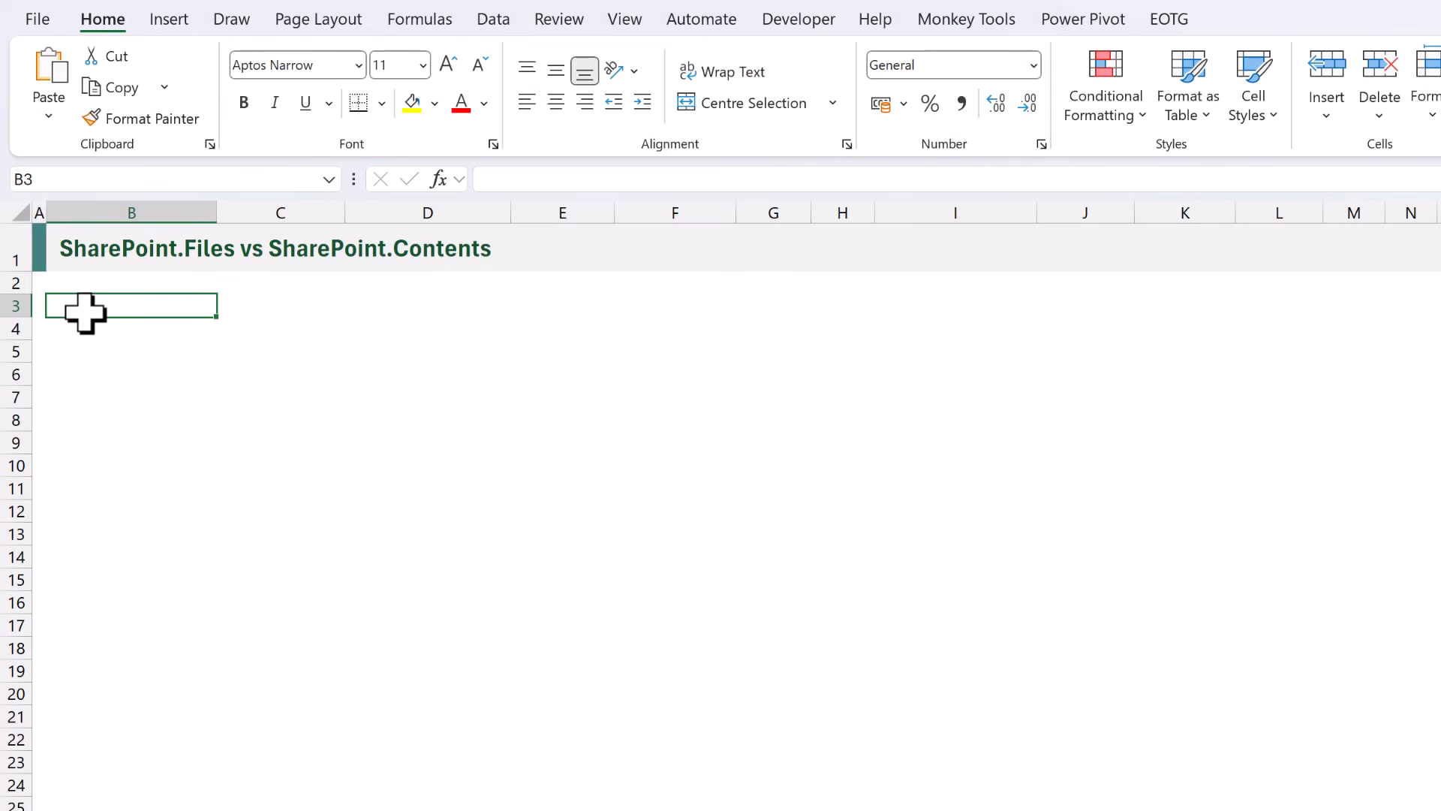
In Excel, start a data import from a SharePoint folder, using the copied site URL ending in sharepoint.com/sites/SharePointExample/
left_click(493, 23)
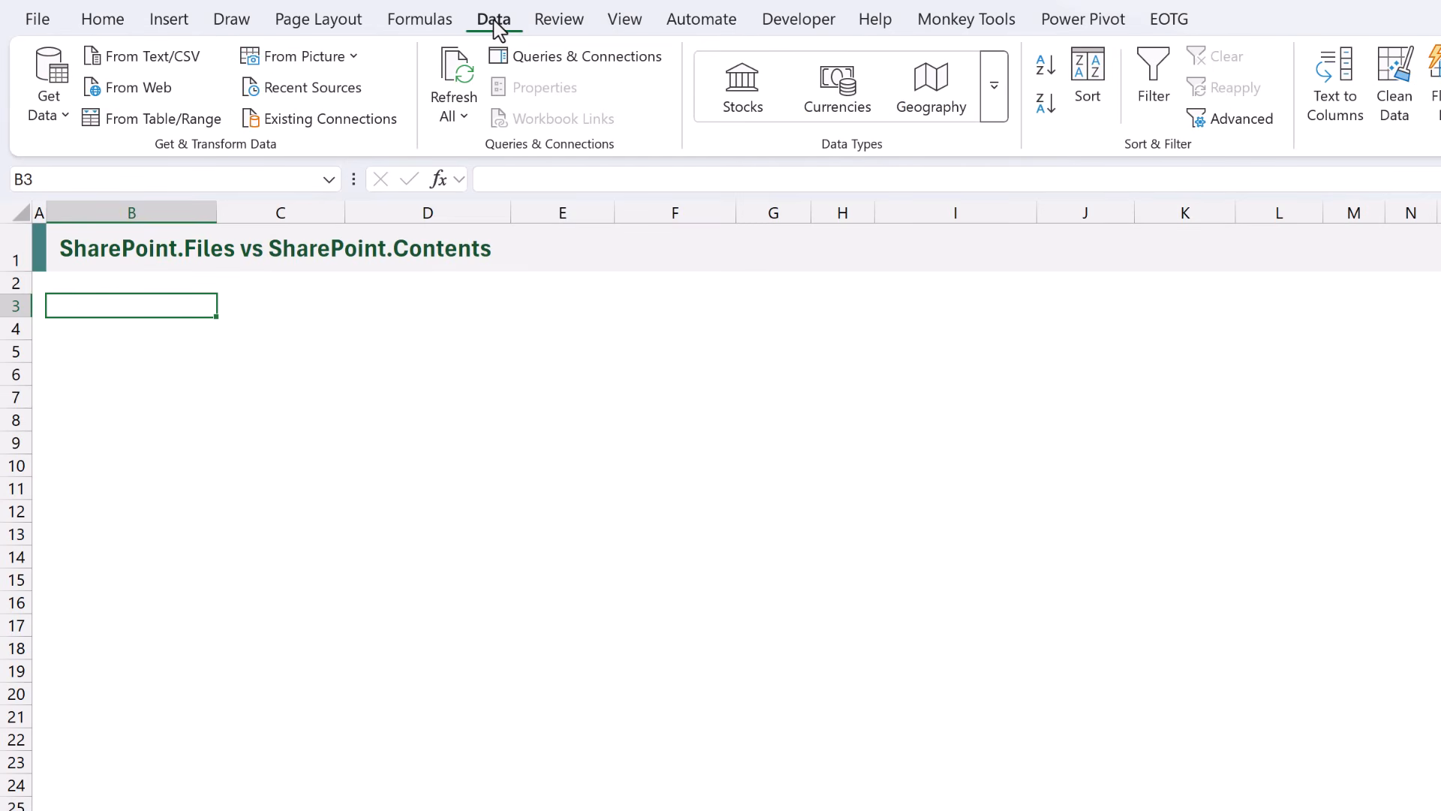
left_click(59, 116)
mouse_move(119, 206)
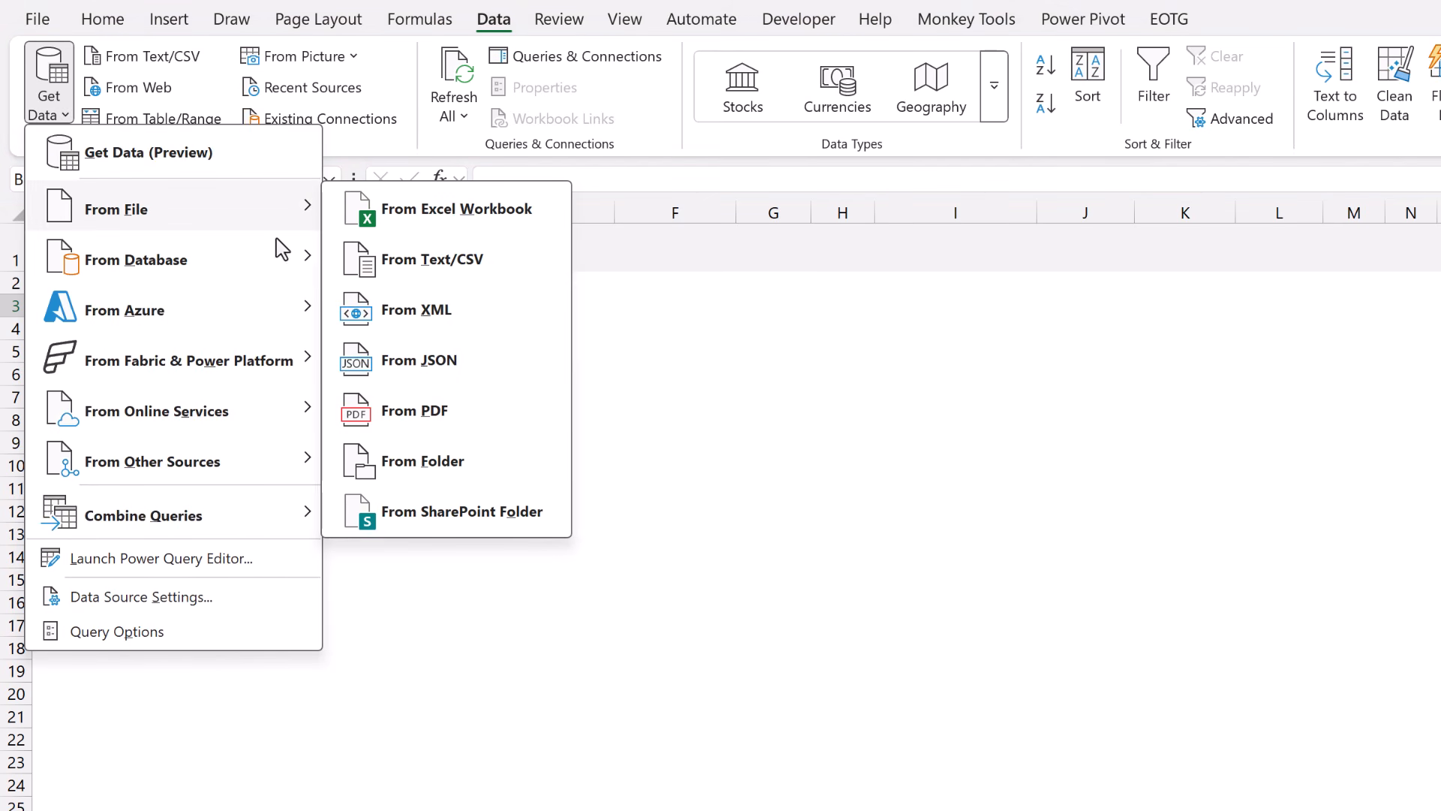
left_click(433, 526)
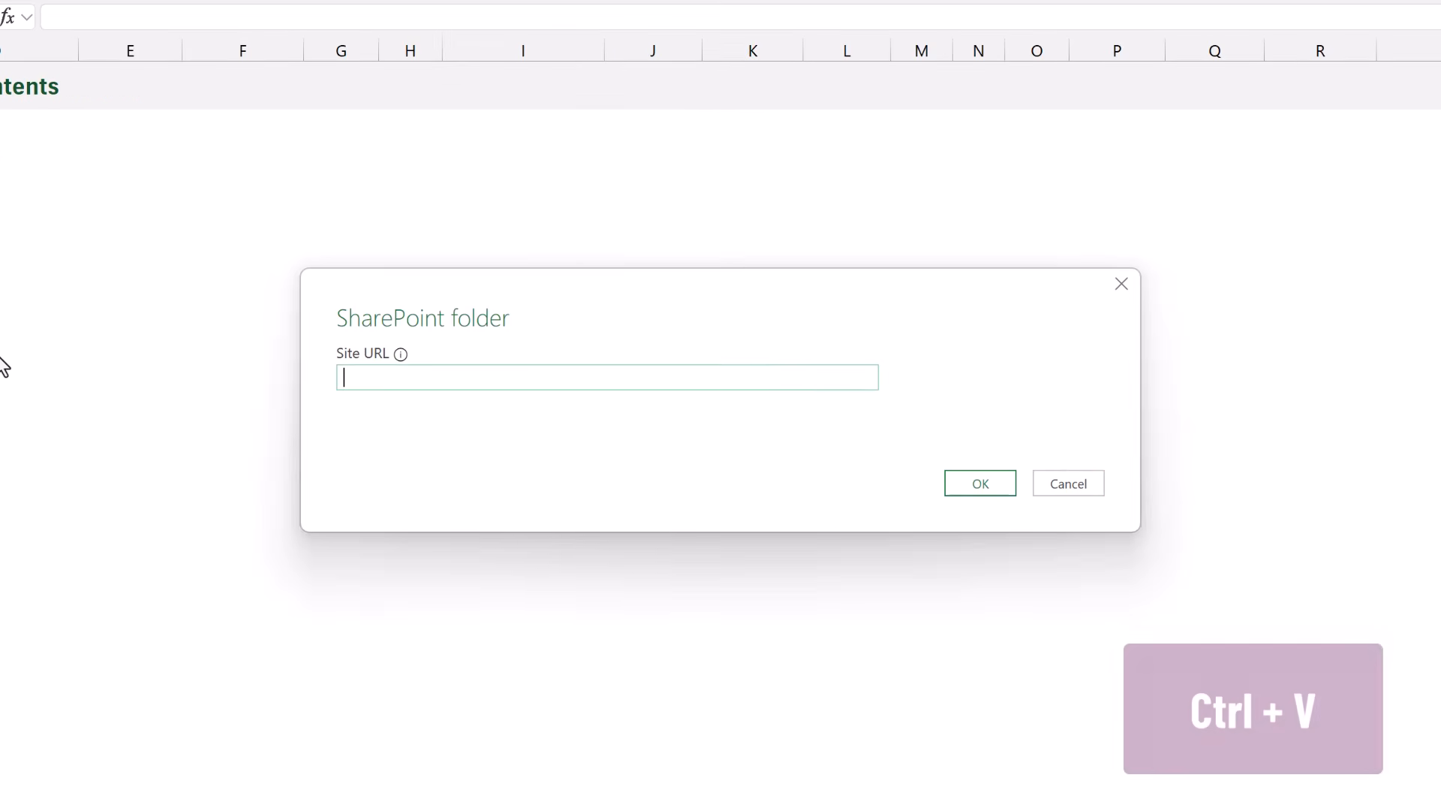
key("ctrl+v")
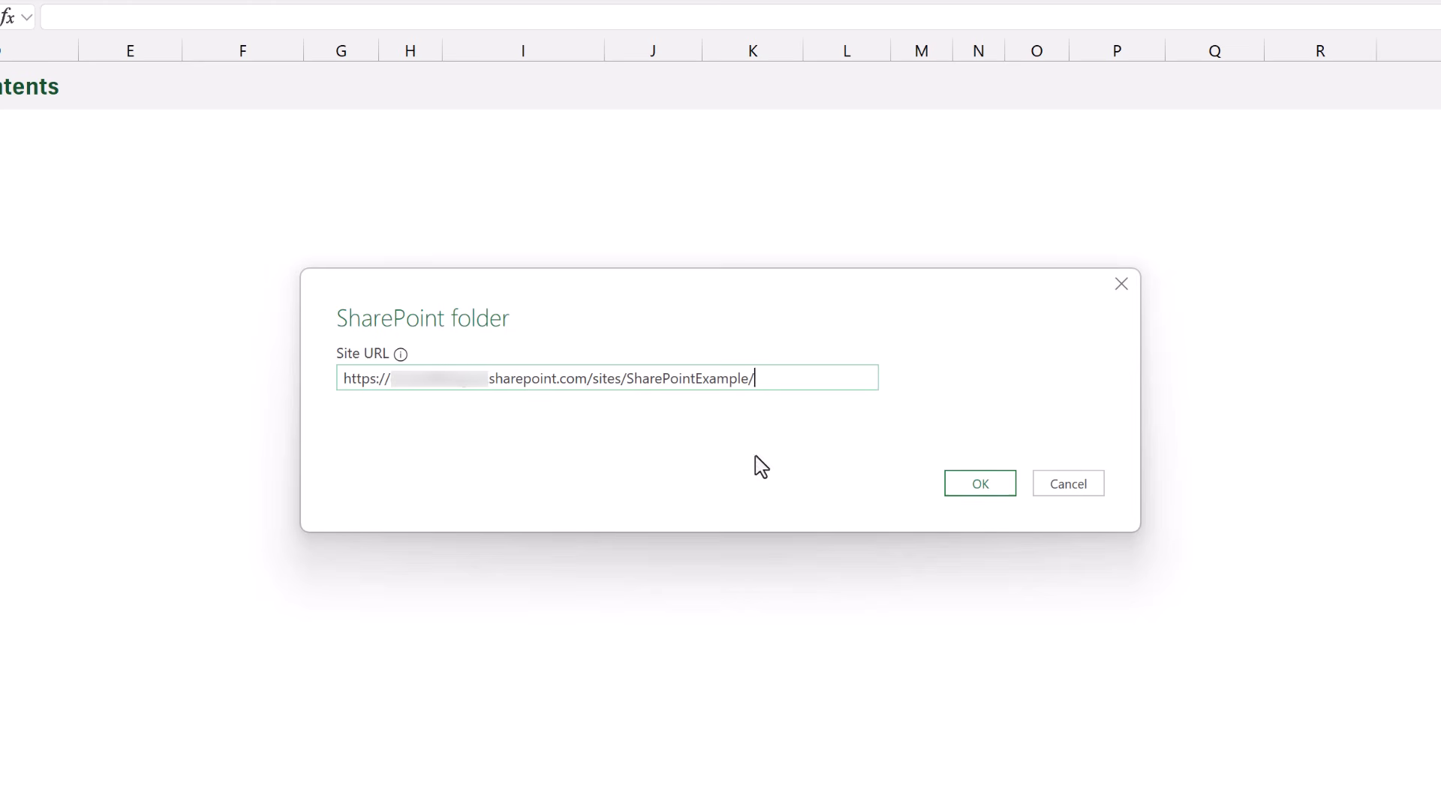
left_click(978, 486)
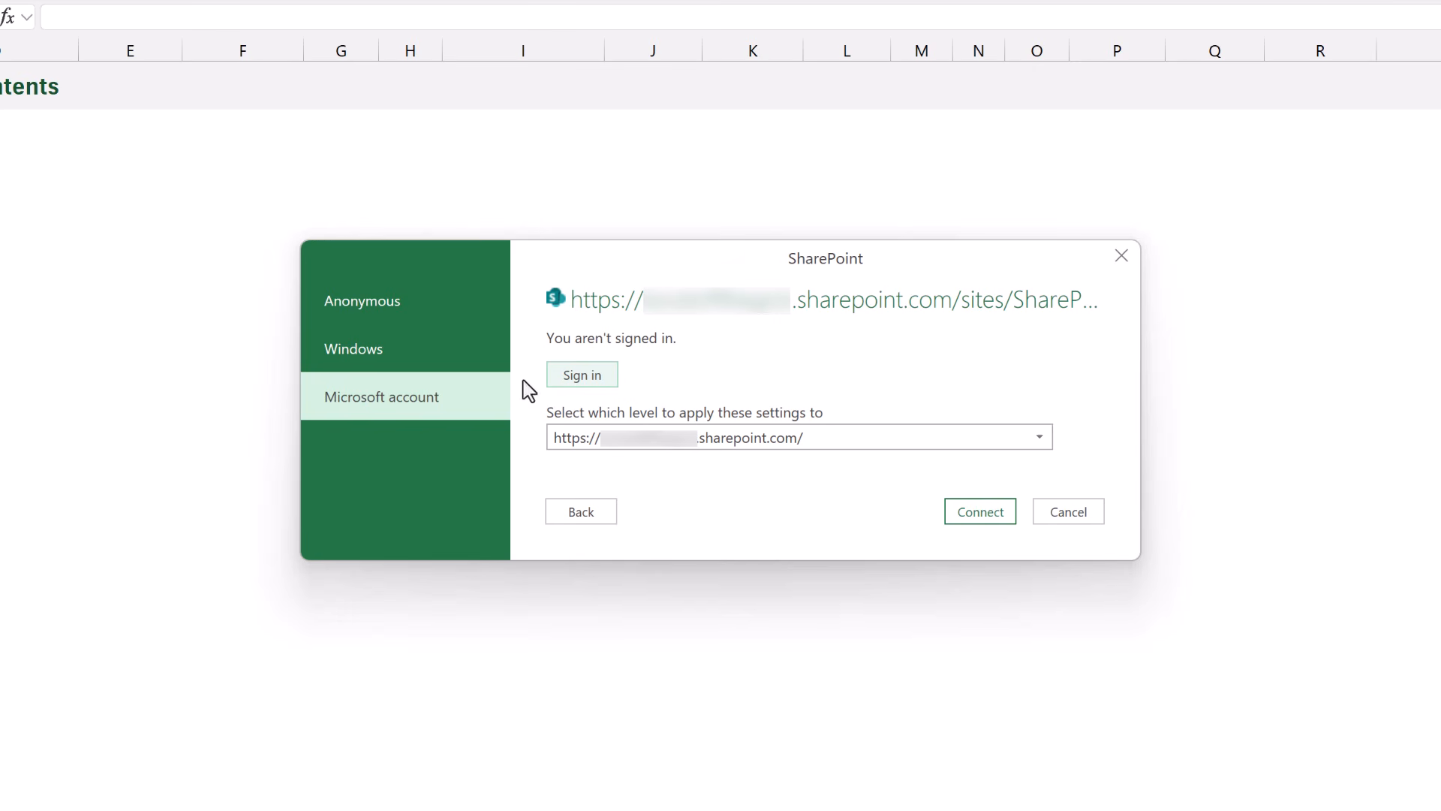
Sign in with the Microsoft account, connect to the SharePoint site, and open its file list for transformation in Power Query
left_click(589, 385)
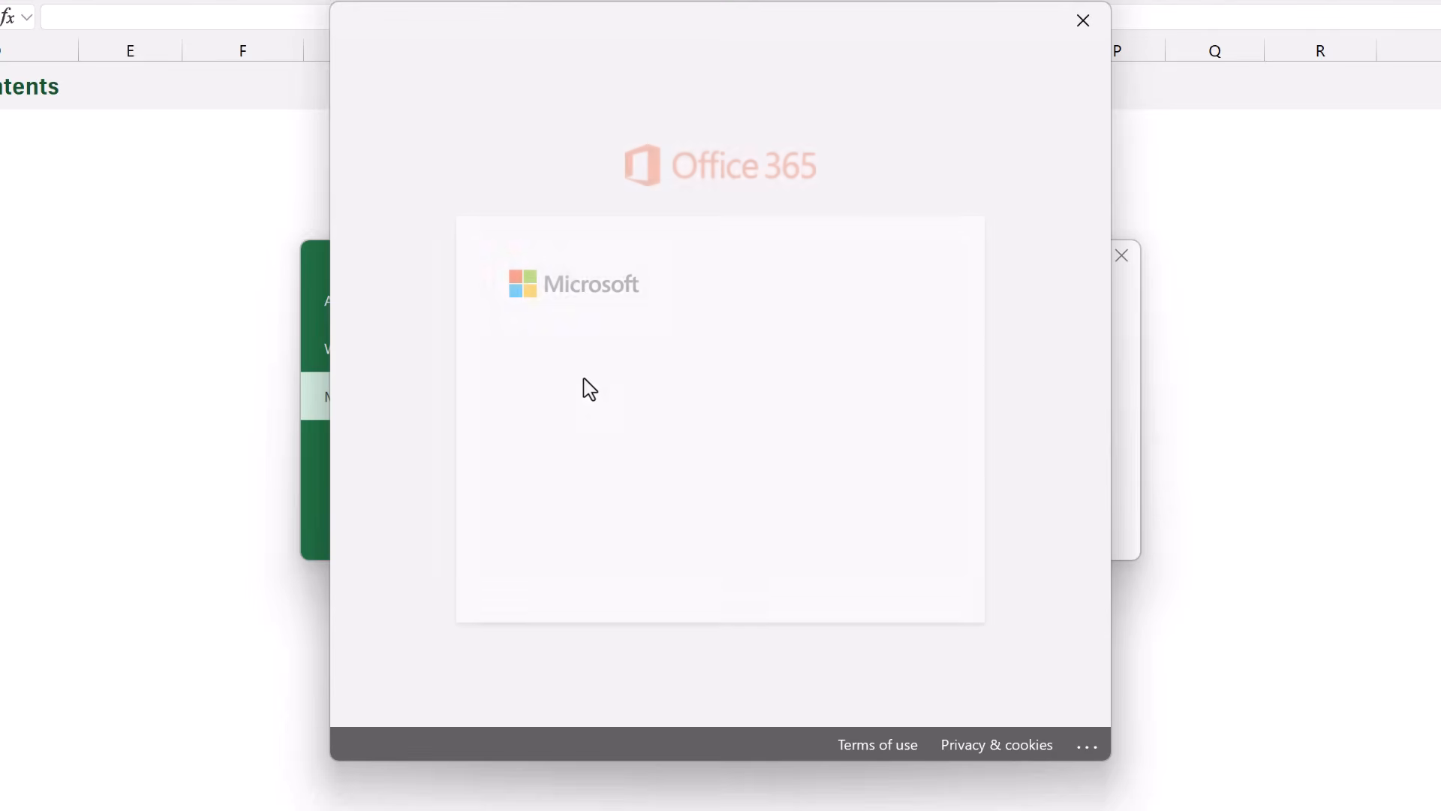
left_click(601, 396)
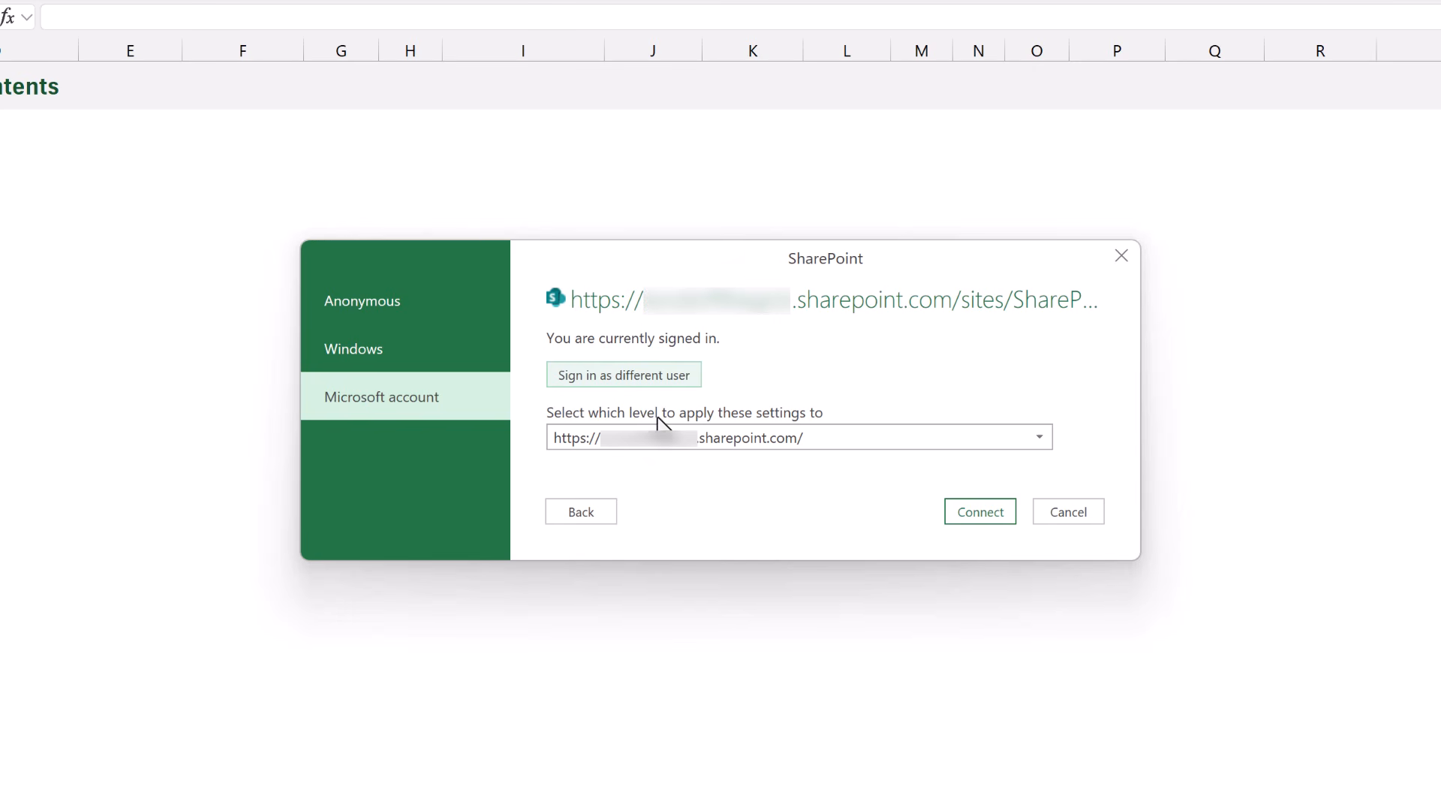
left_click(994, 516)
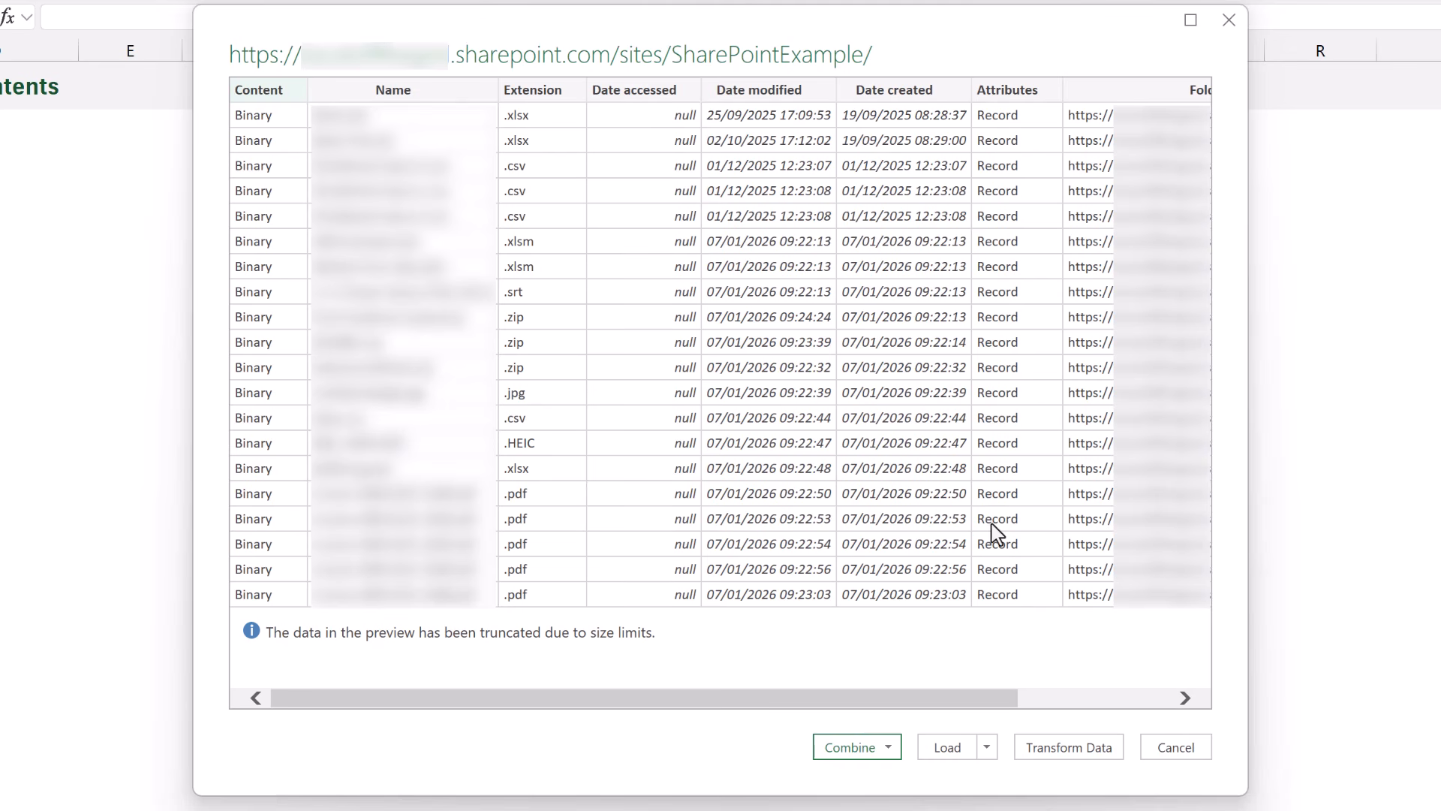
left_click(1075, 751)
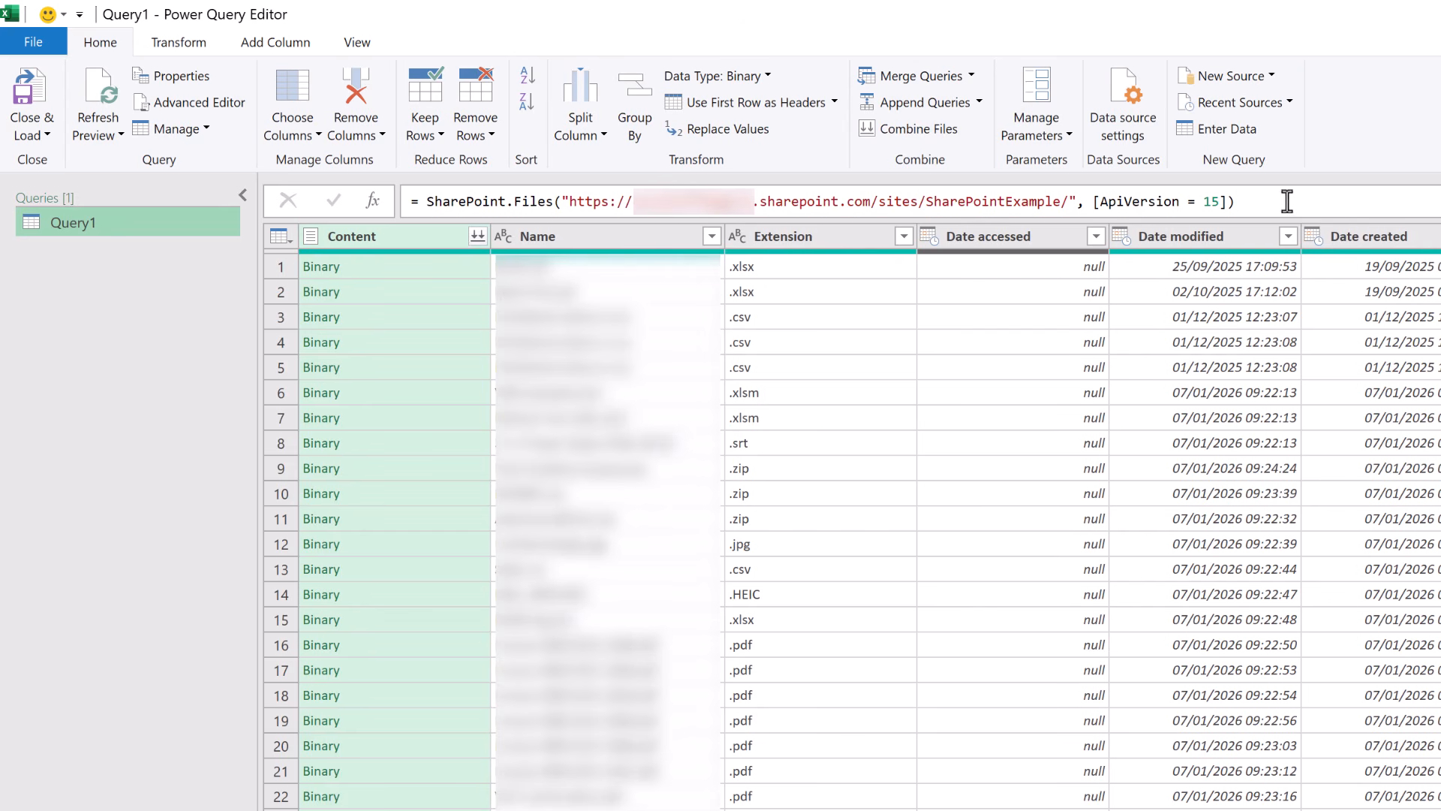
Create a blank query using a copy of Query1's SharePoint.Files formula with [ApiVersion = 15]
left_click_drag(1287, 200, 389, 198)
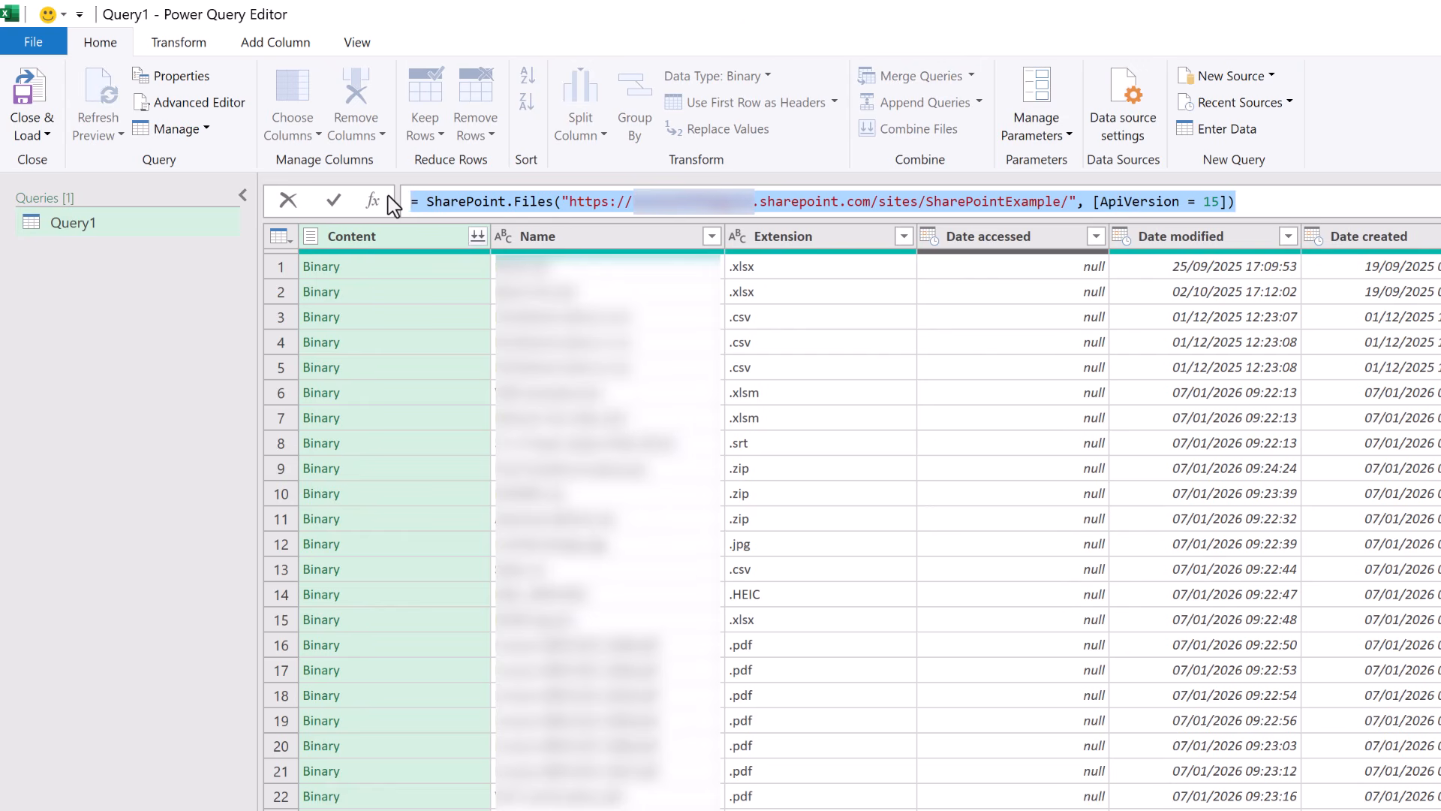
key("ctrl+c")
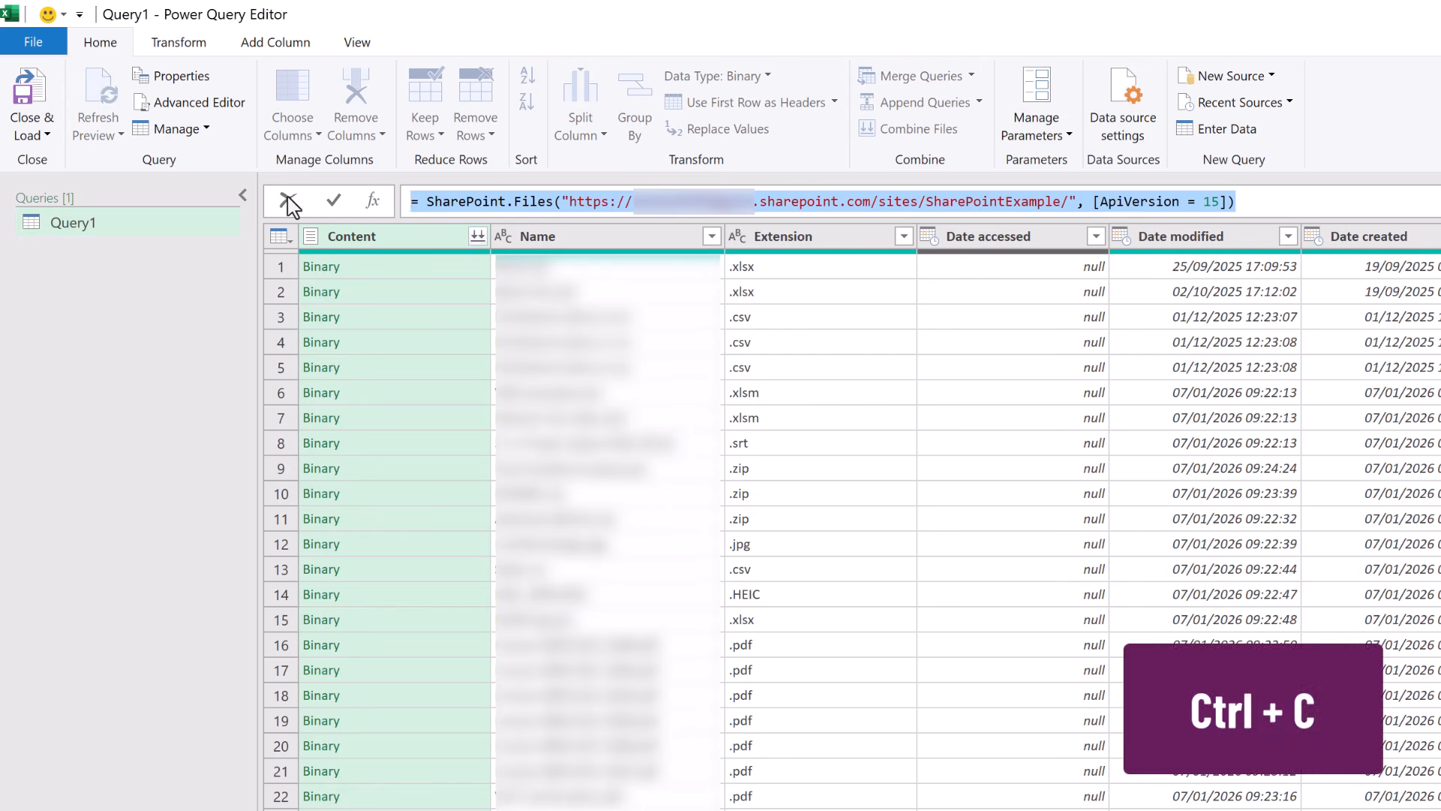
right_click(129, 287)
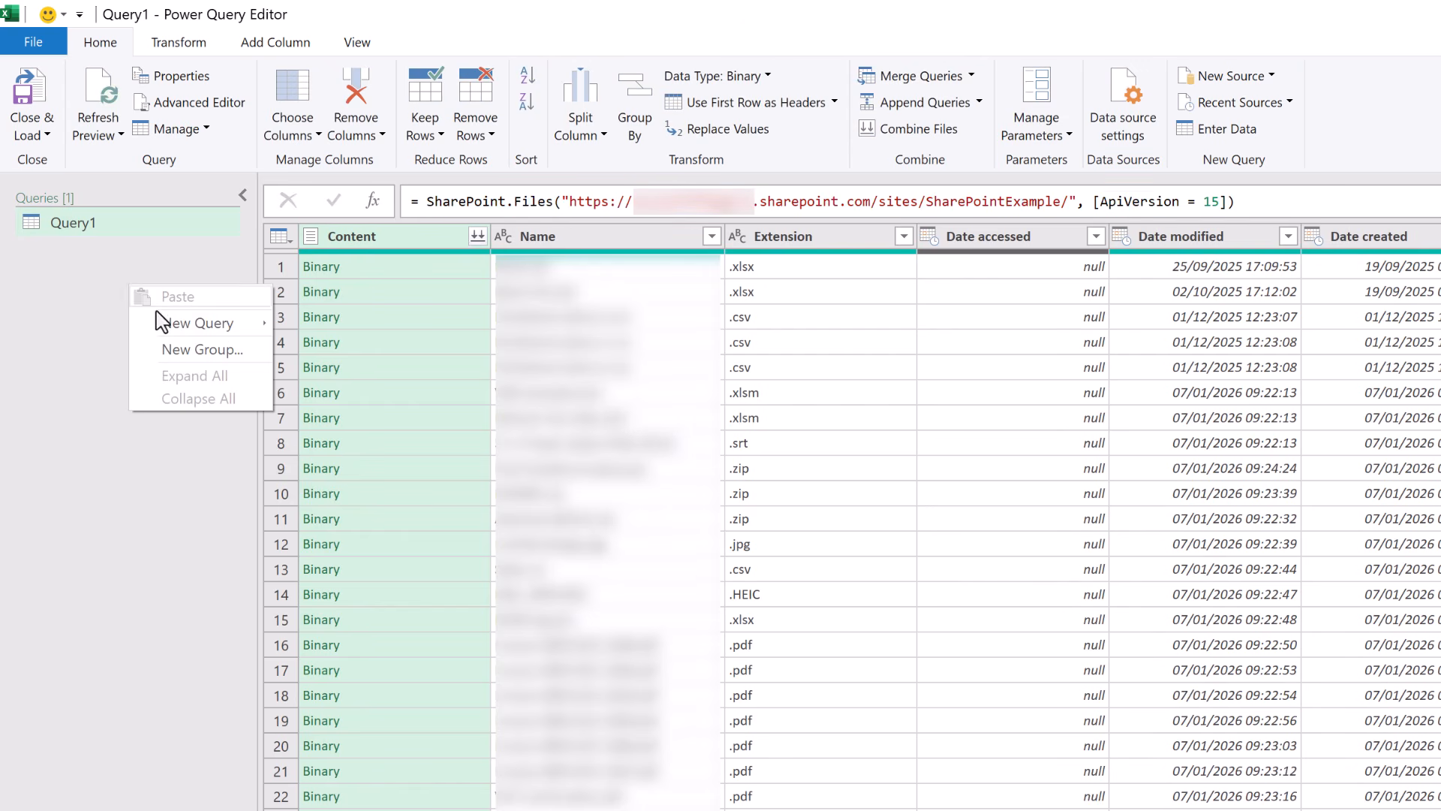
mouse_move(171, 320)
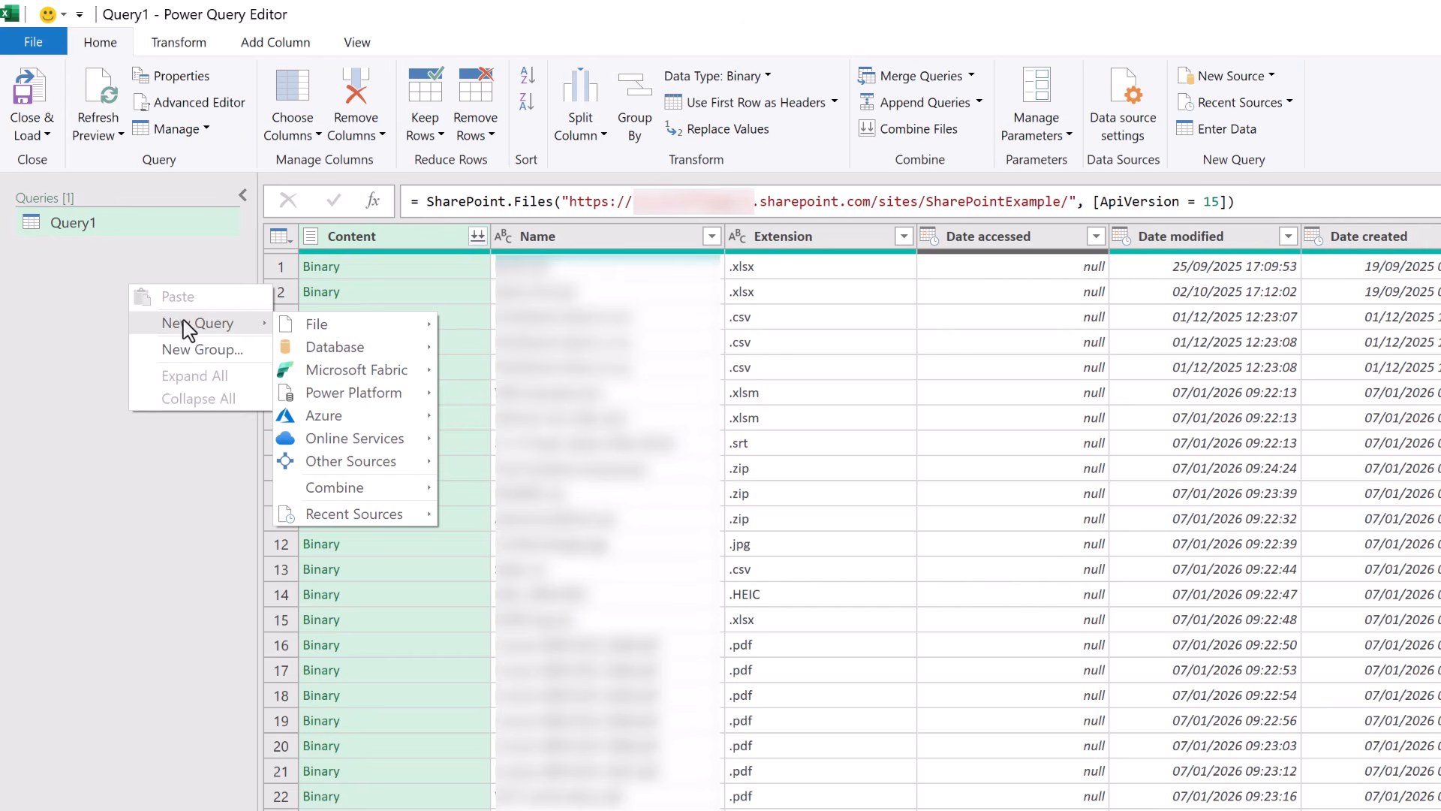
mouse_move(370, 463)
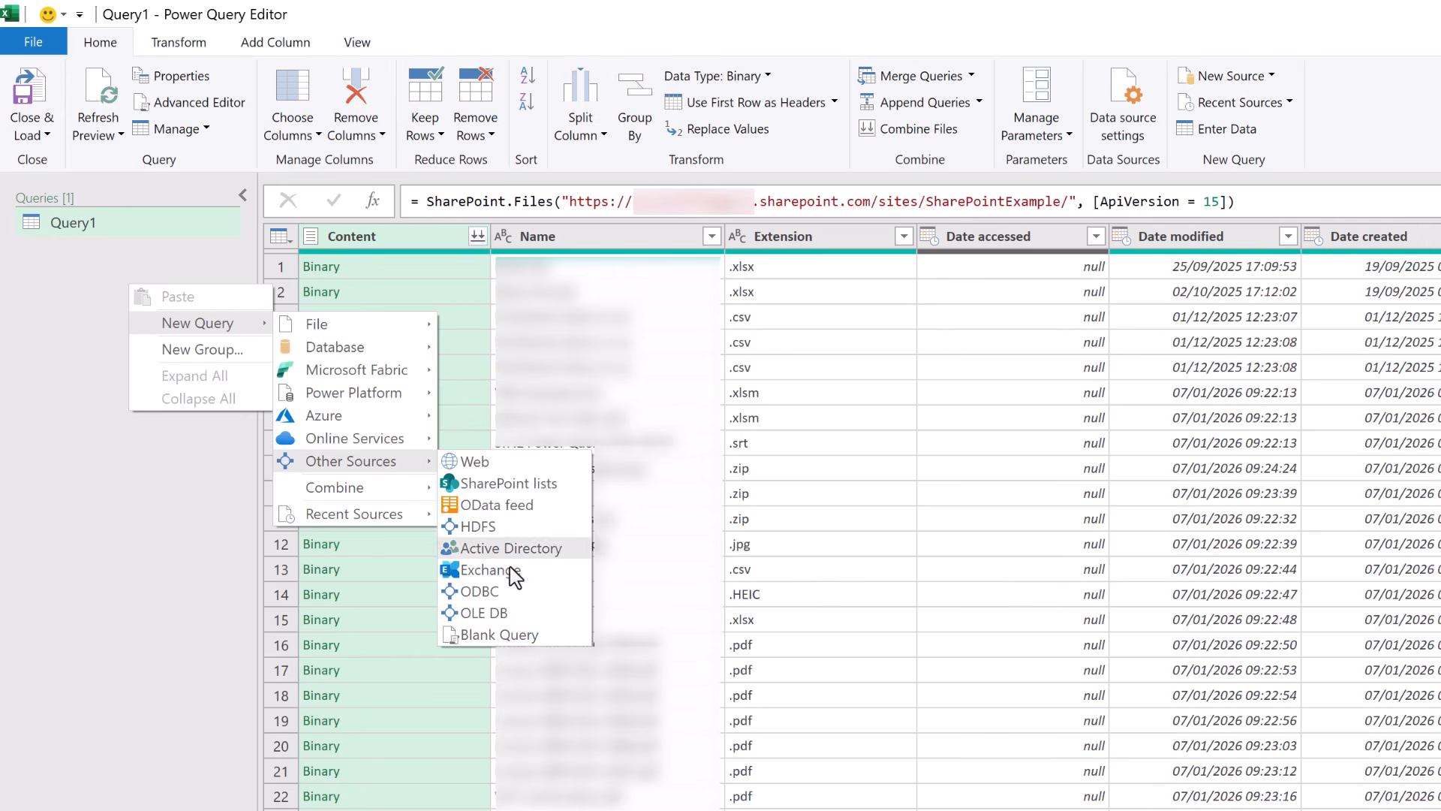
left_click(522, 637)
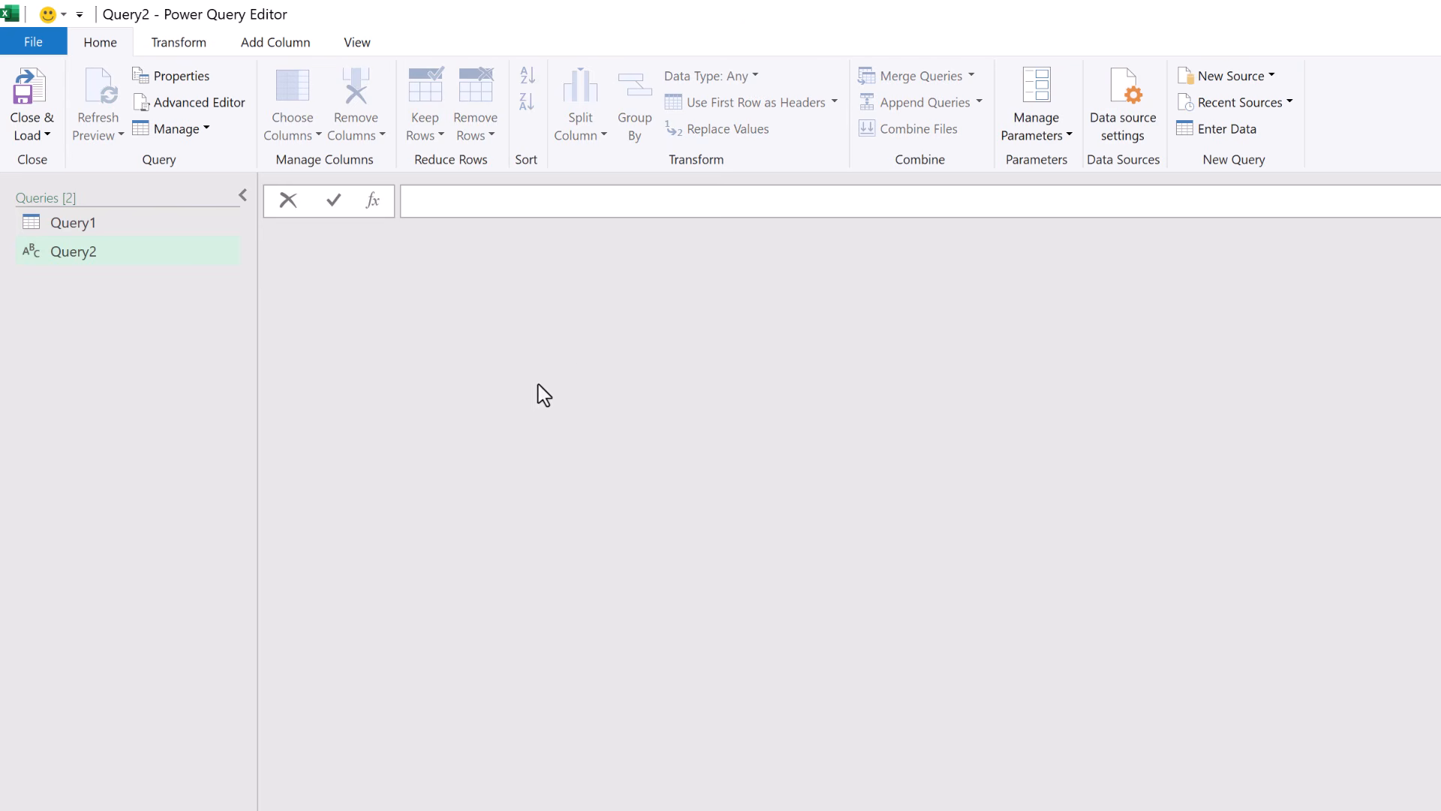
key("ctrl+v")
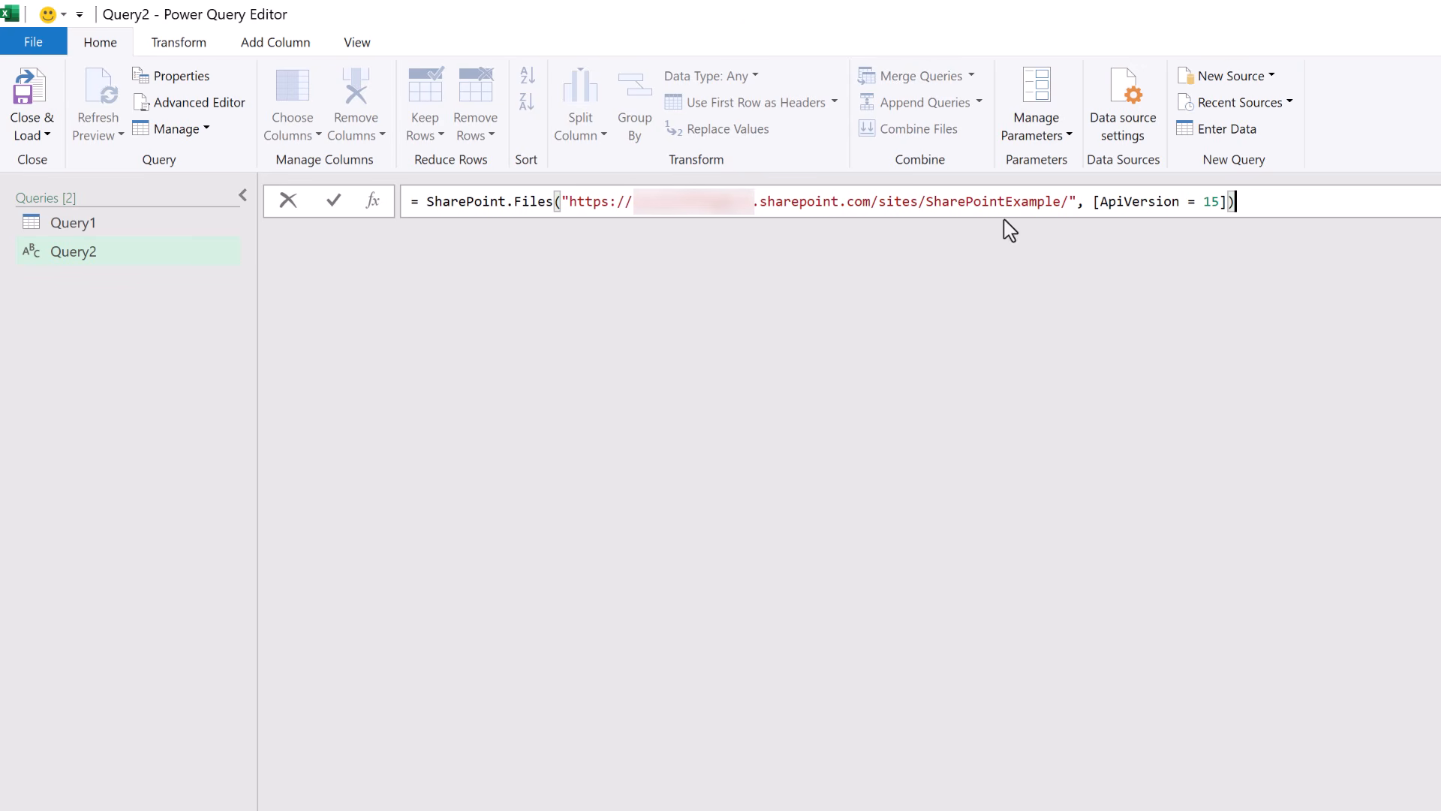
left_click_drag(1086, 208, 1220, 207)
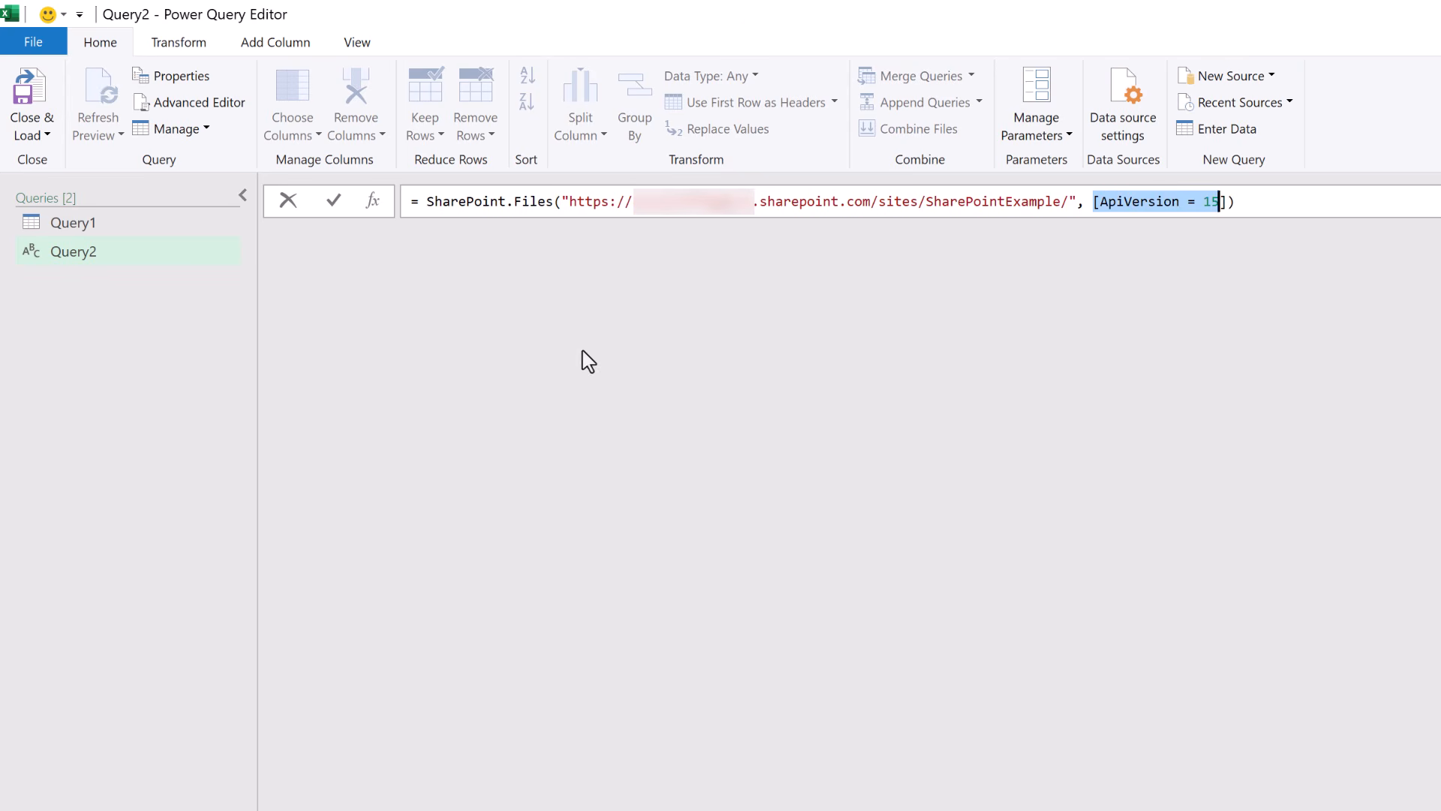
key("Return")
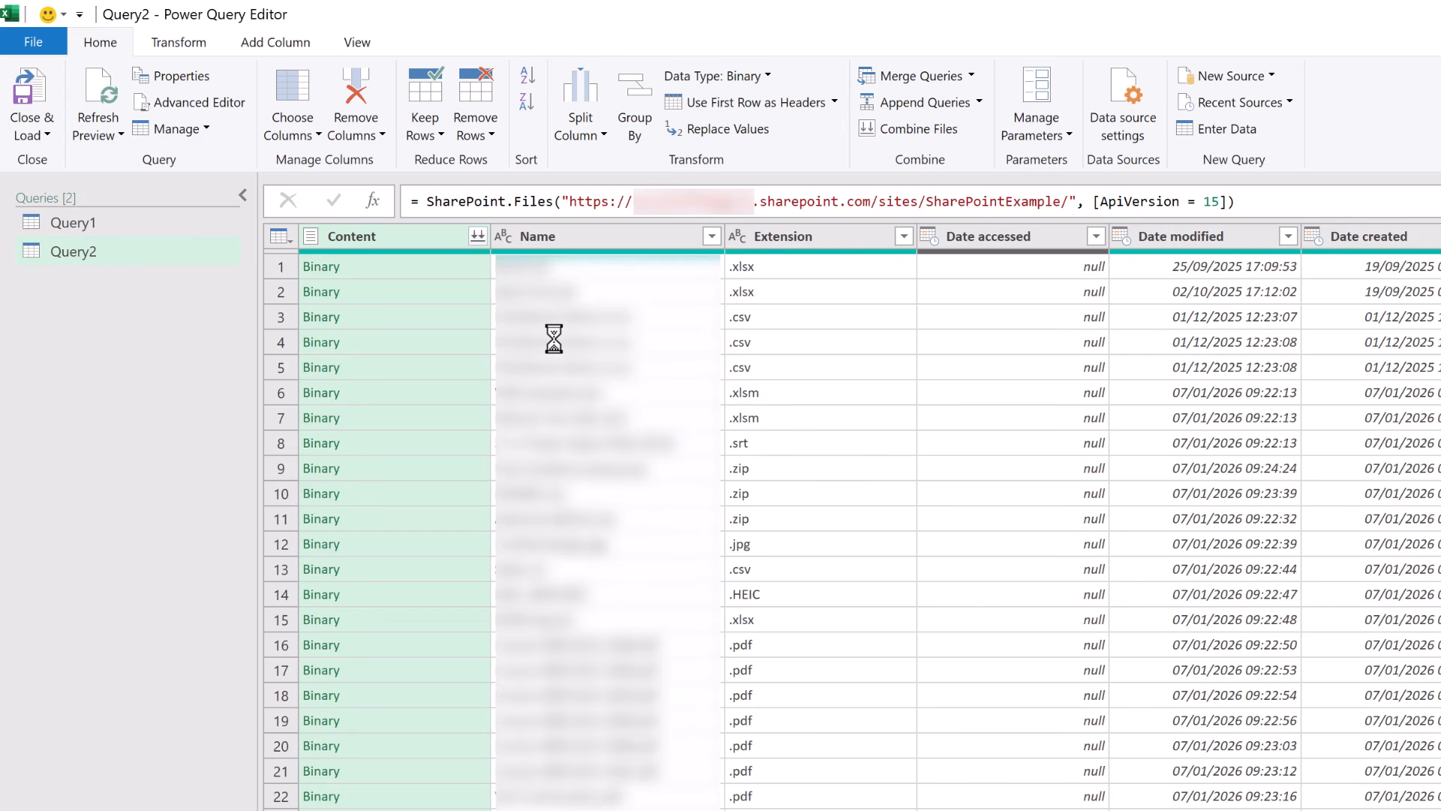
Delete Query2 from the workbook's queries
left_click(75, 262)
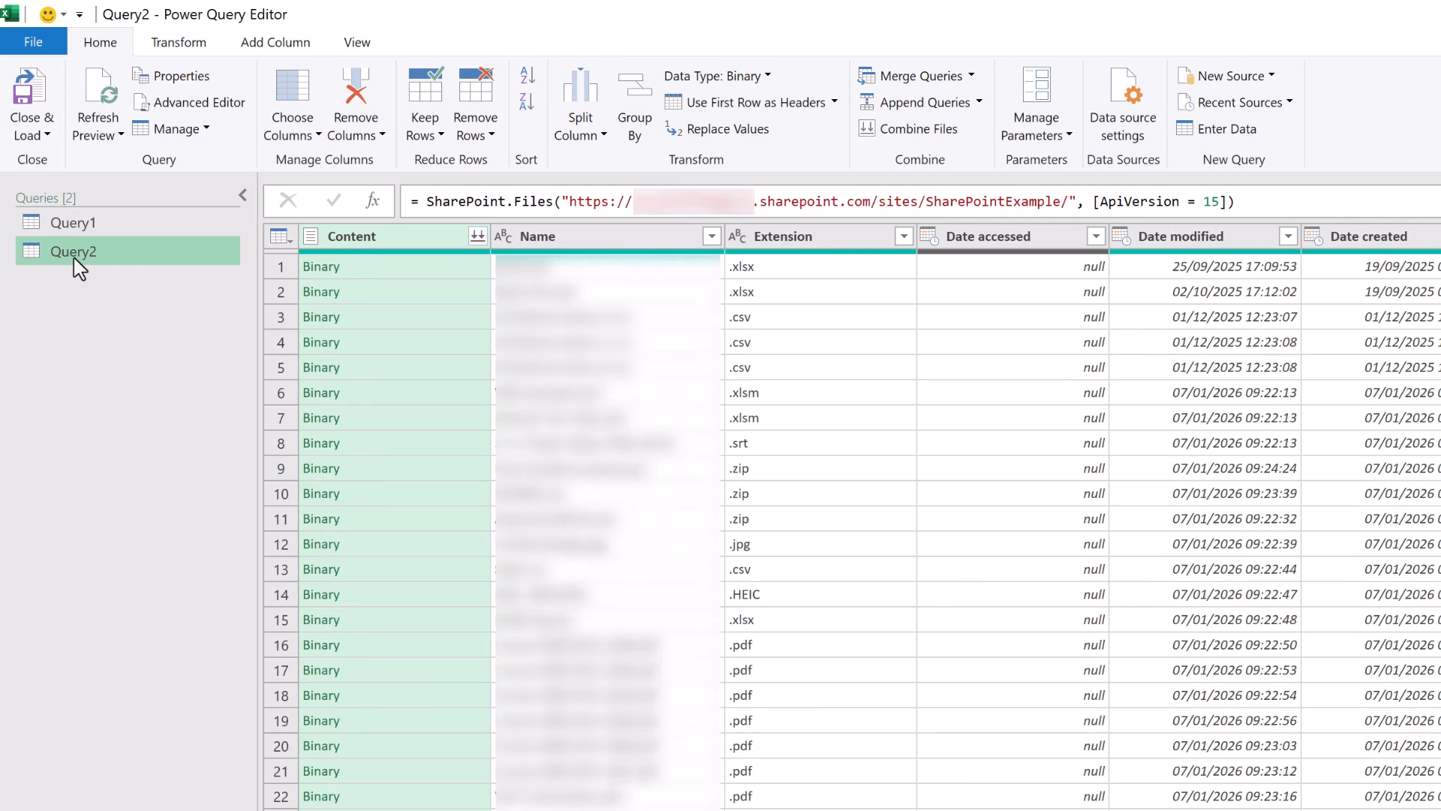
key("Delete")
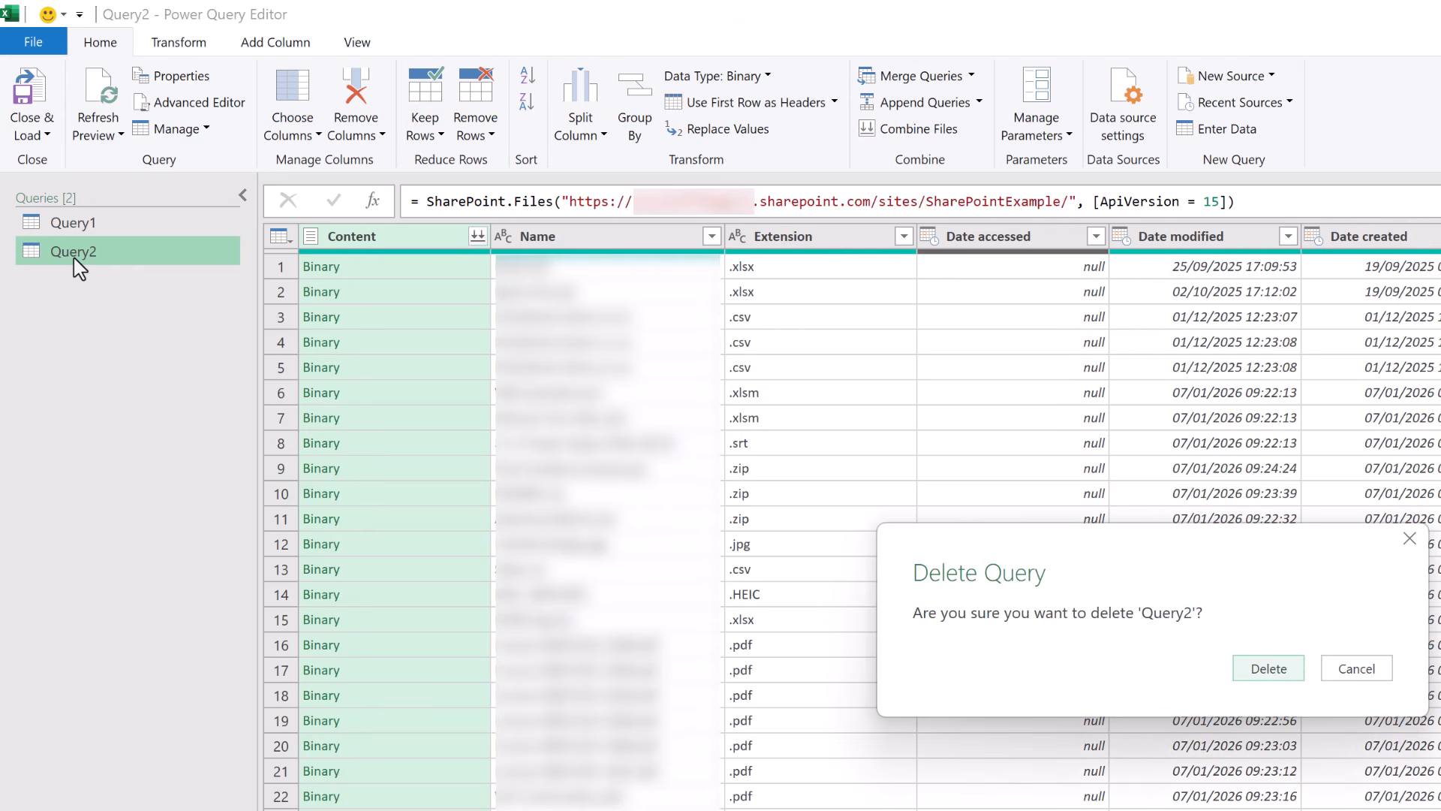
left_click(1263, 670)
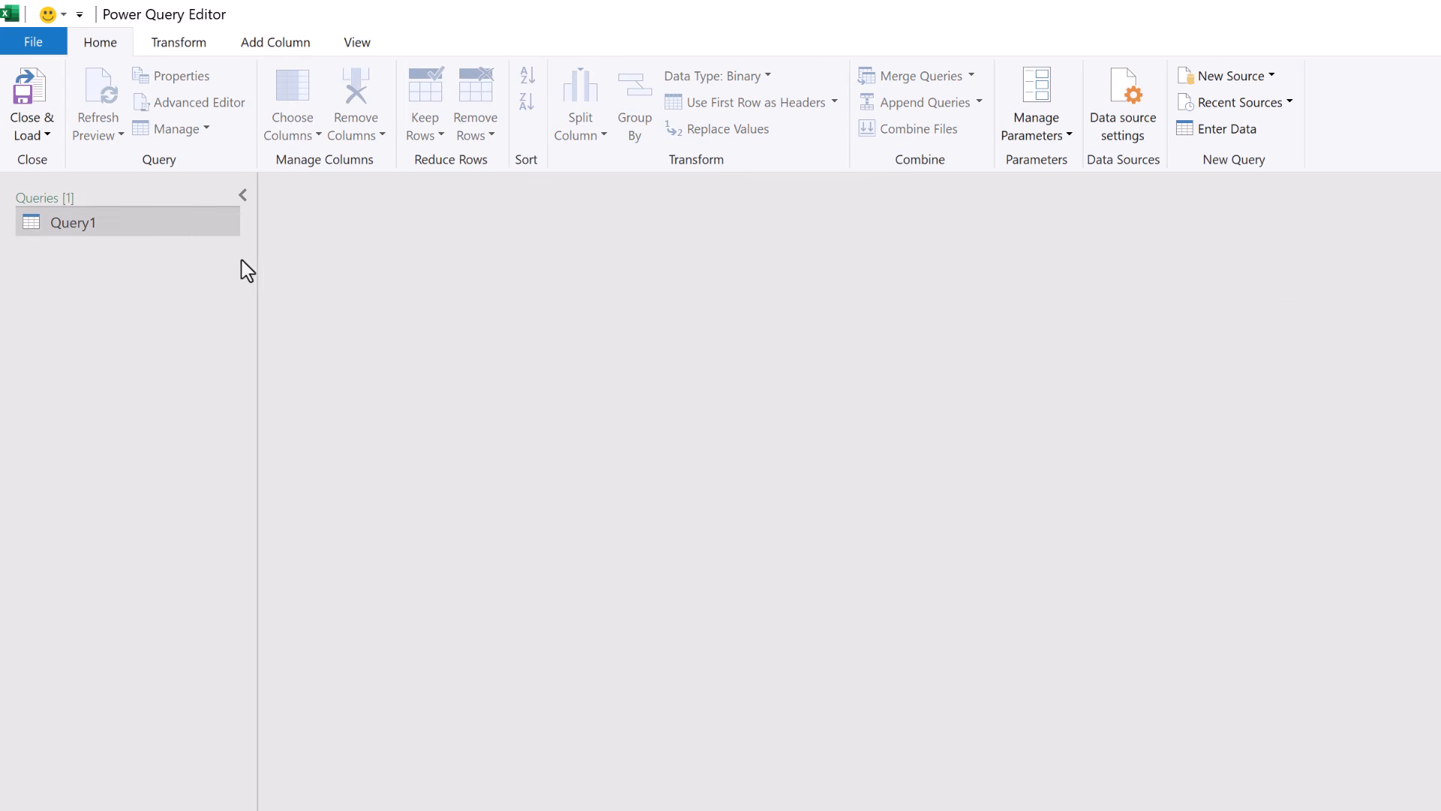
Rename Query1 as SPFolder
left_click(191, 229)
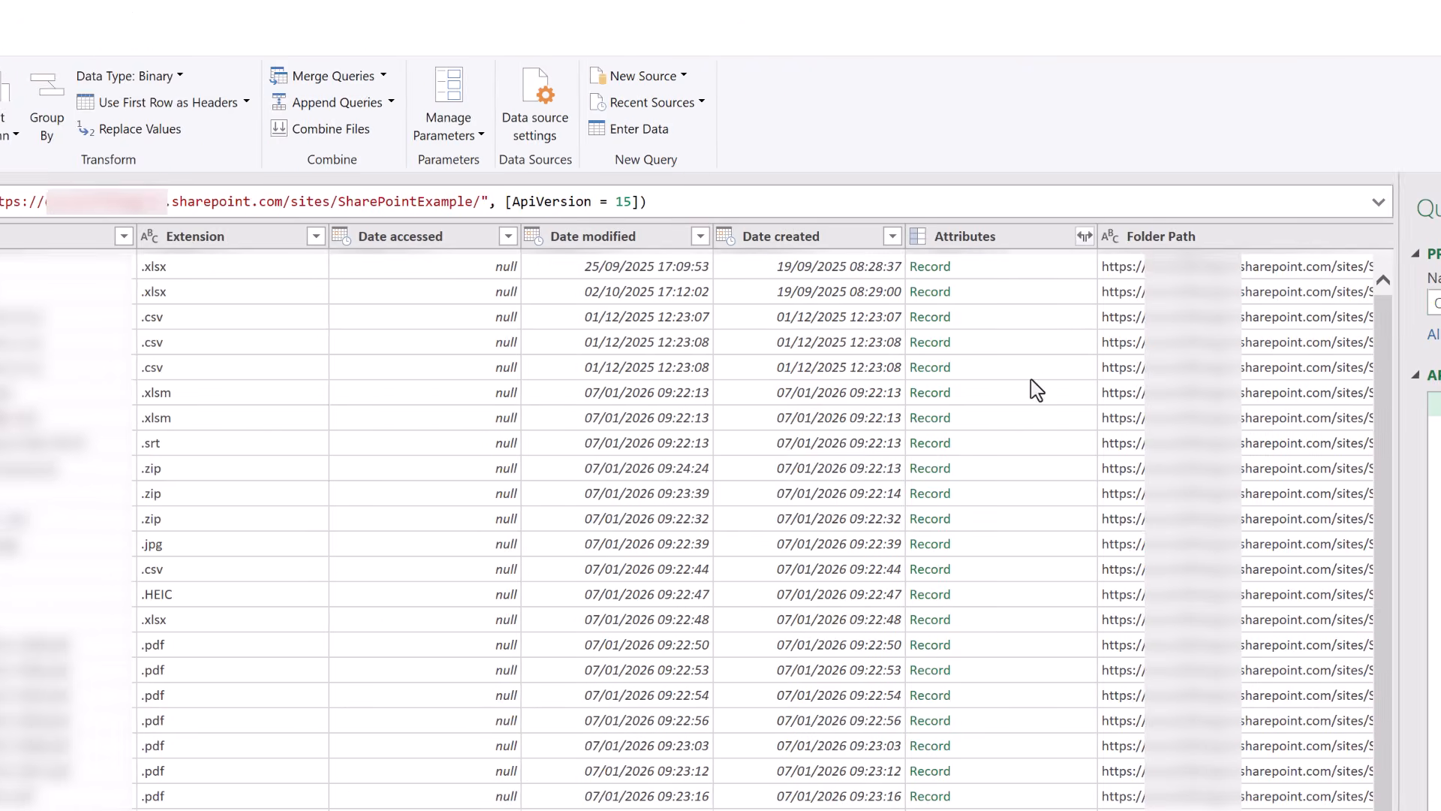
left_click_drag(1220, 301, 1139, 307)
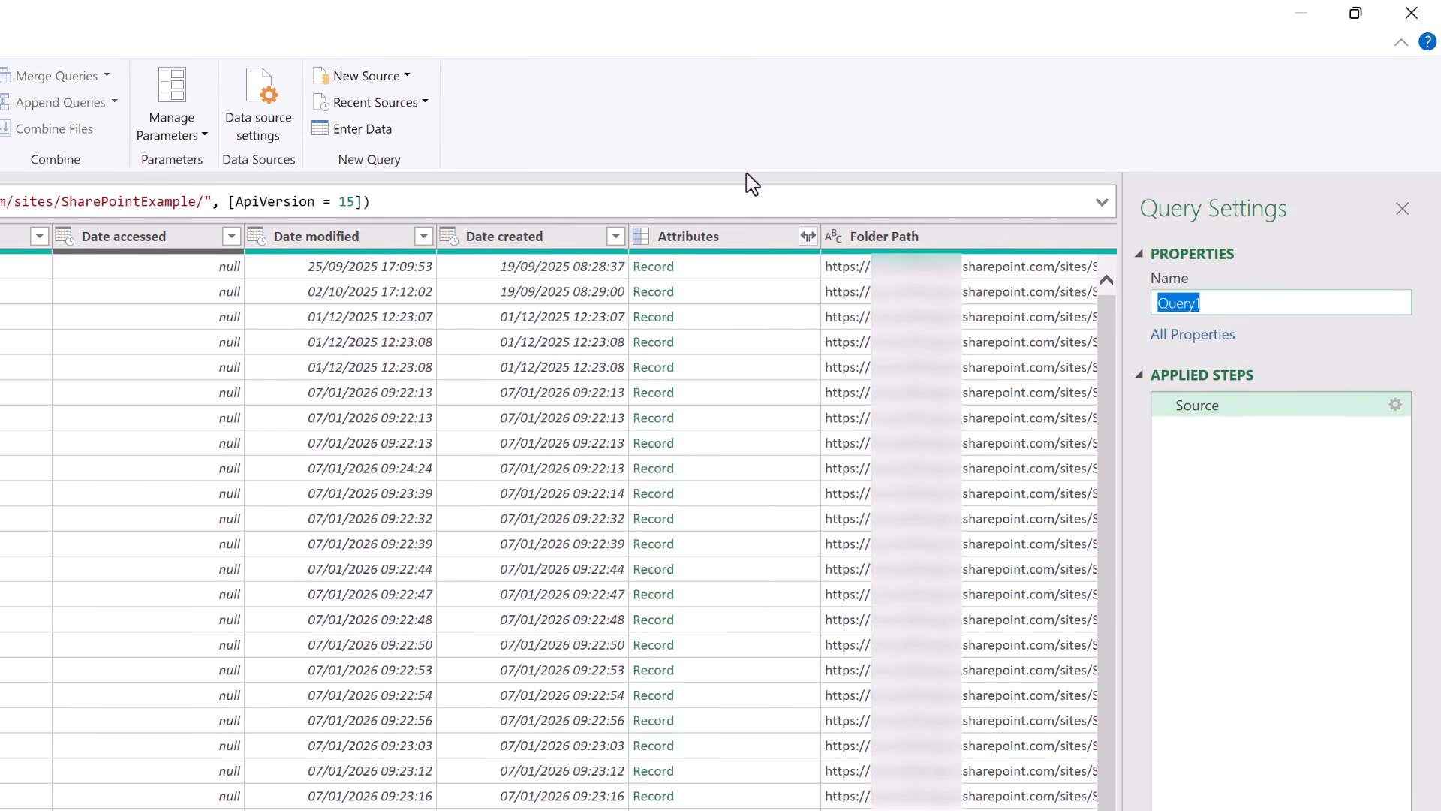
type("SPFolder")
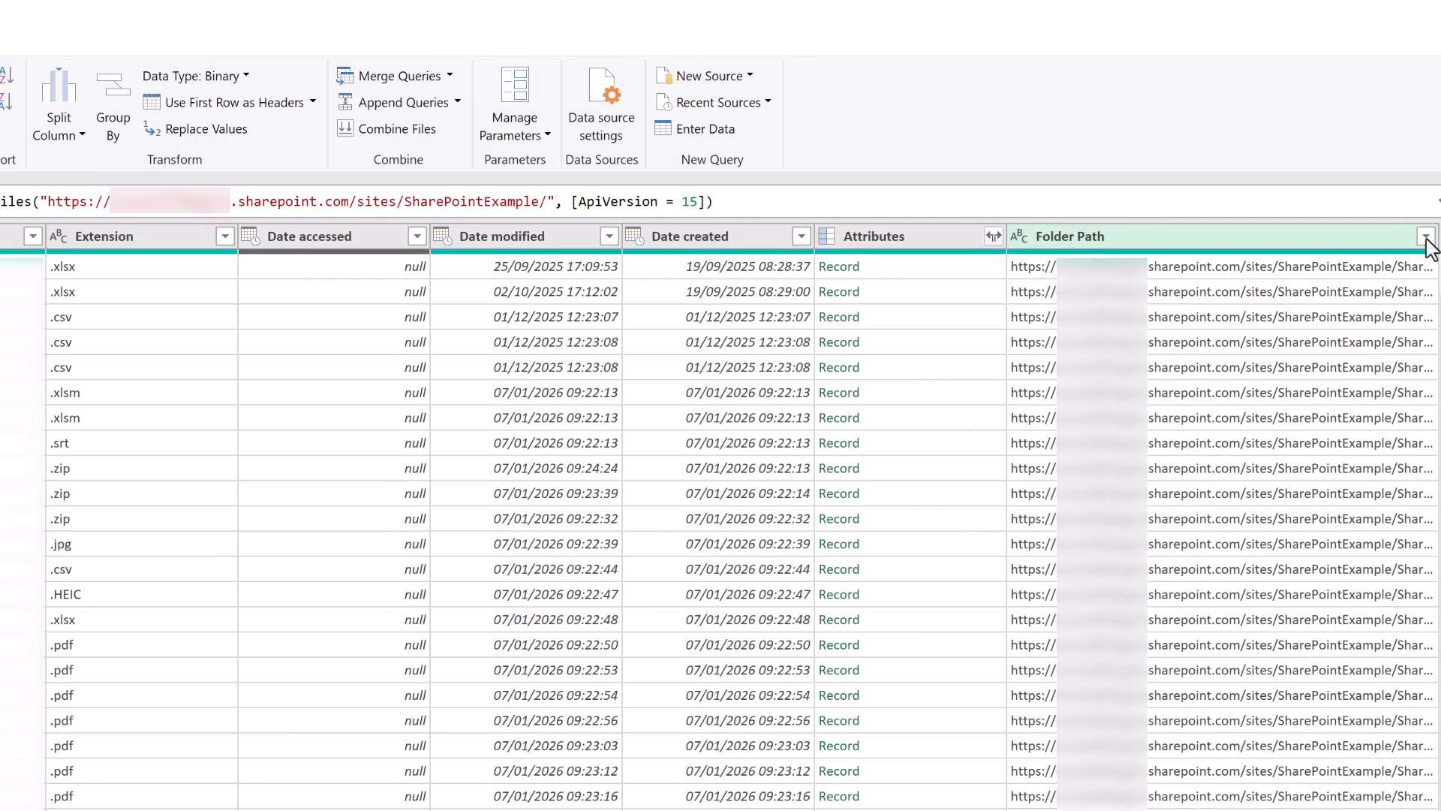
Filter the Folder Path column to the paths that match the search text "Combine"
left_click(1425, 237)
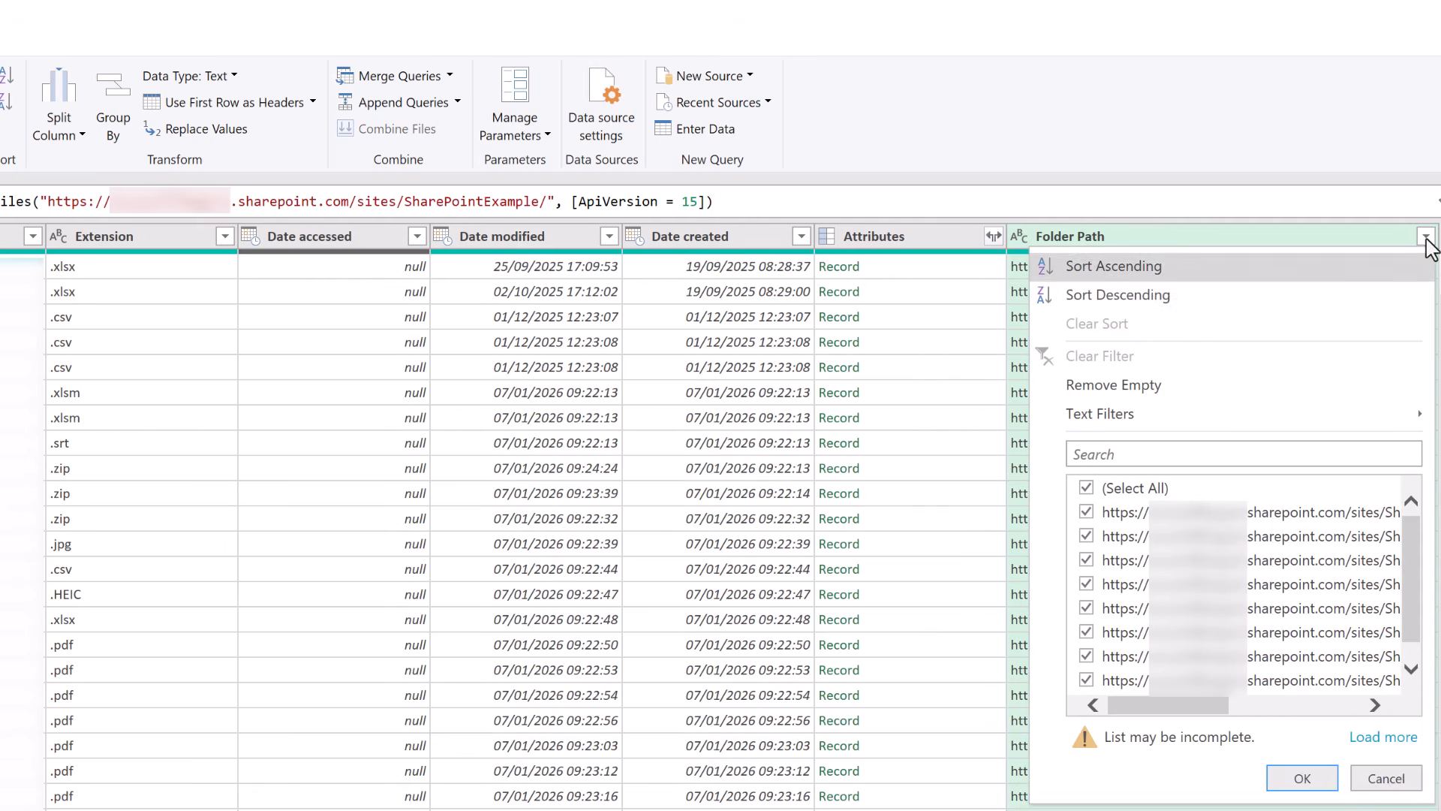
left_click(1172, 460)
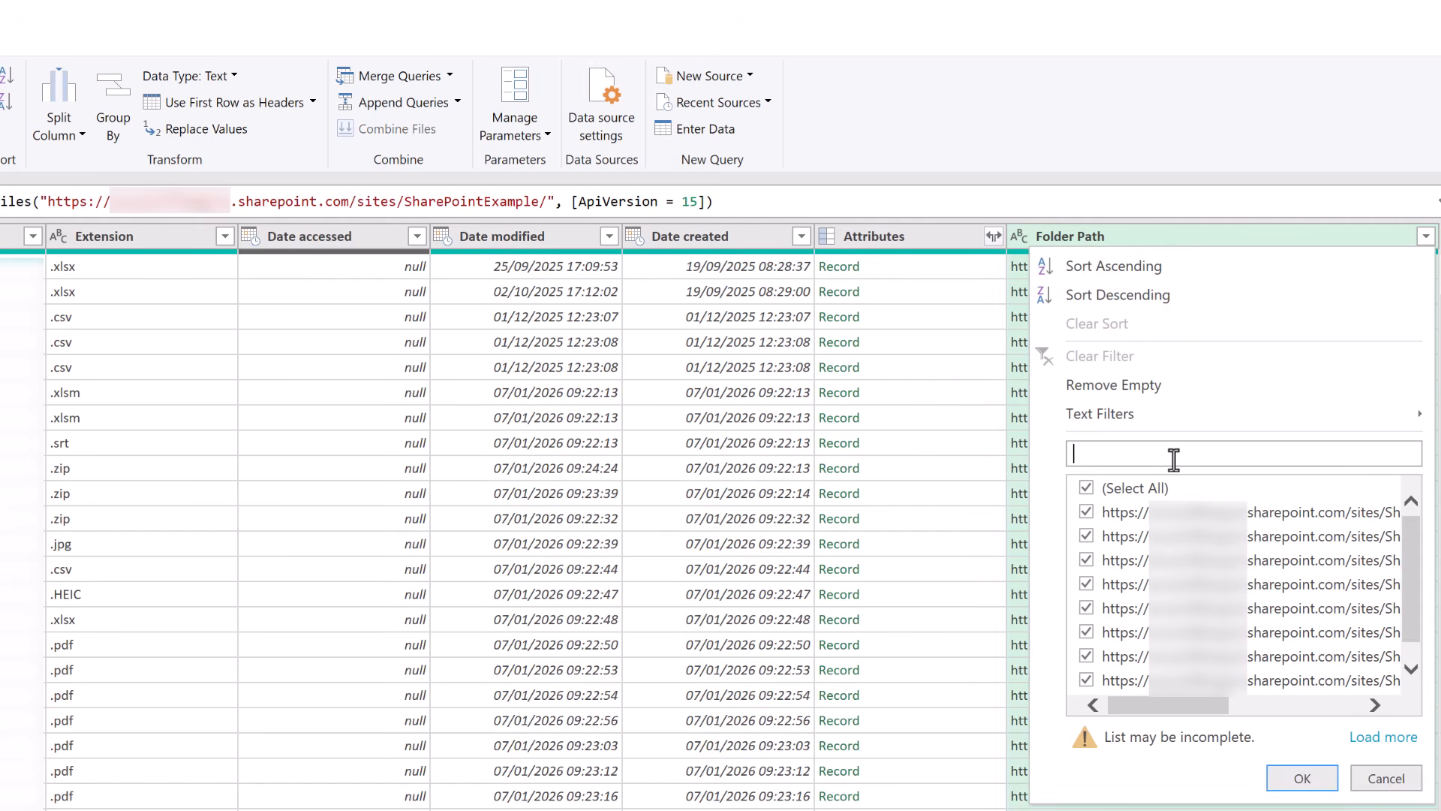
type("Combine")
left_click(1302, 779)
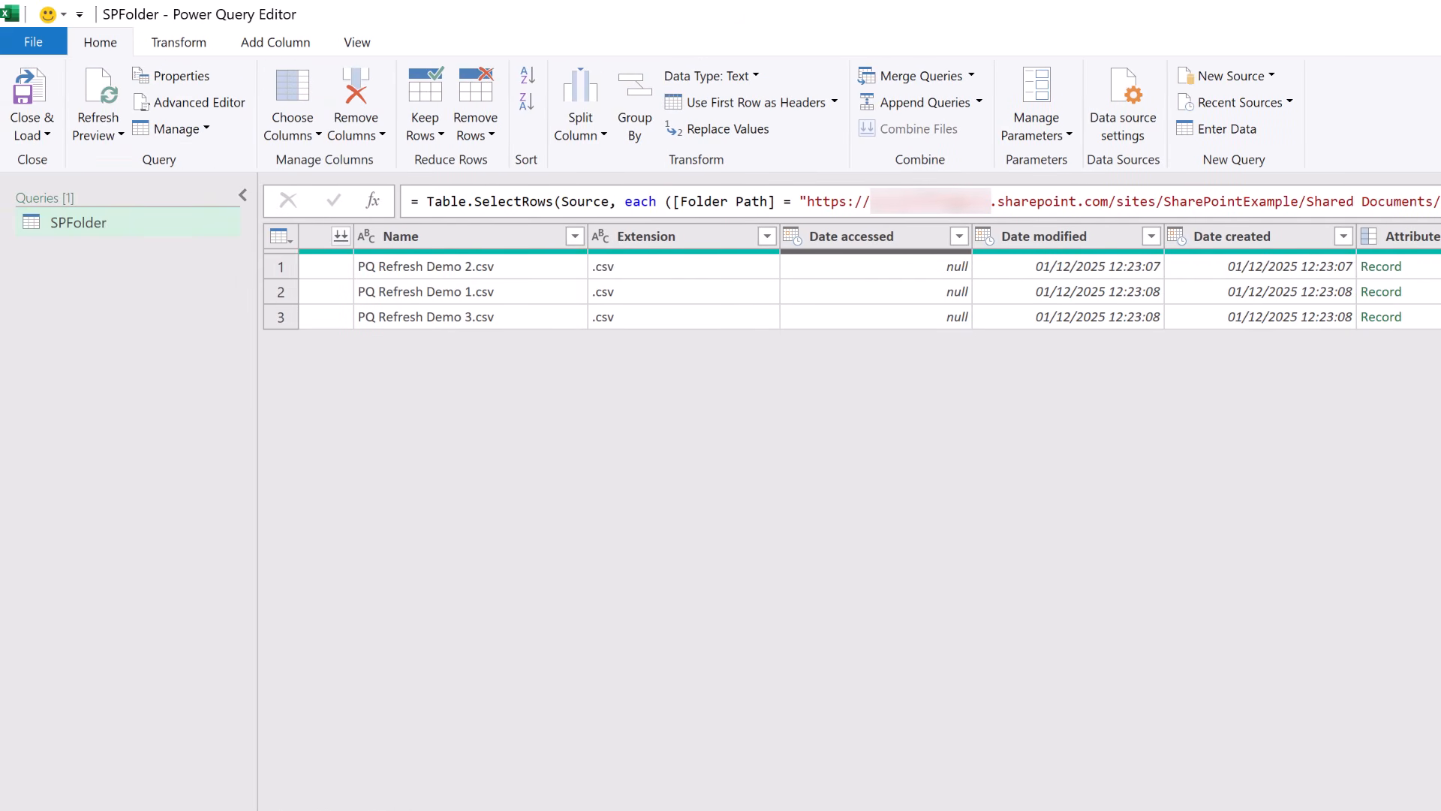
Combine the files in the Content column, using the first file as the sample with comma delimiter and type detection on first 200 rows
scroll(869, 276, "left", 2)
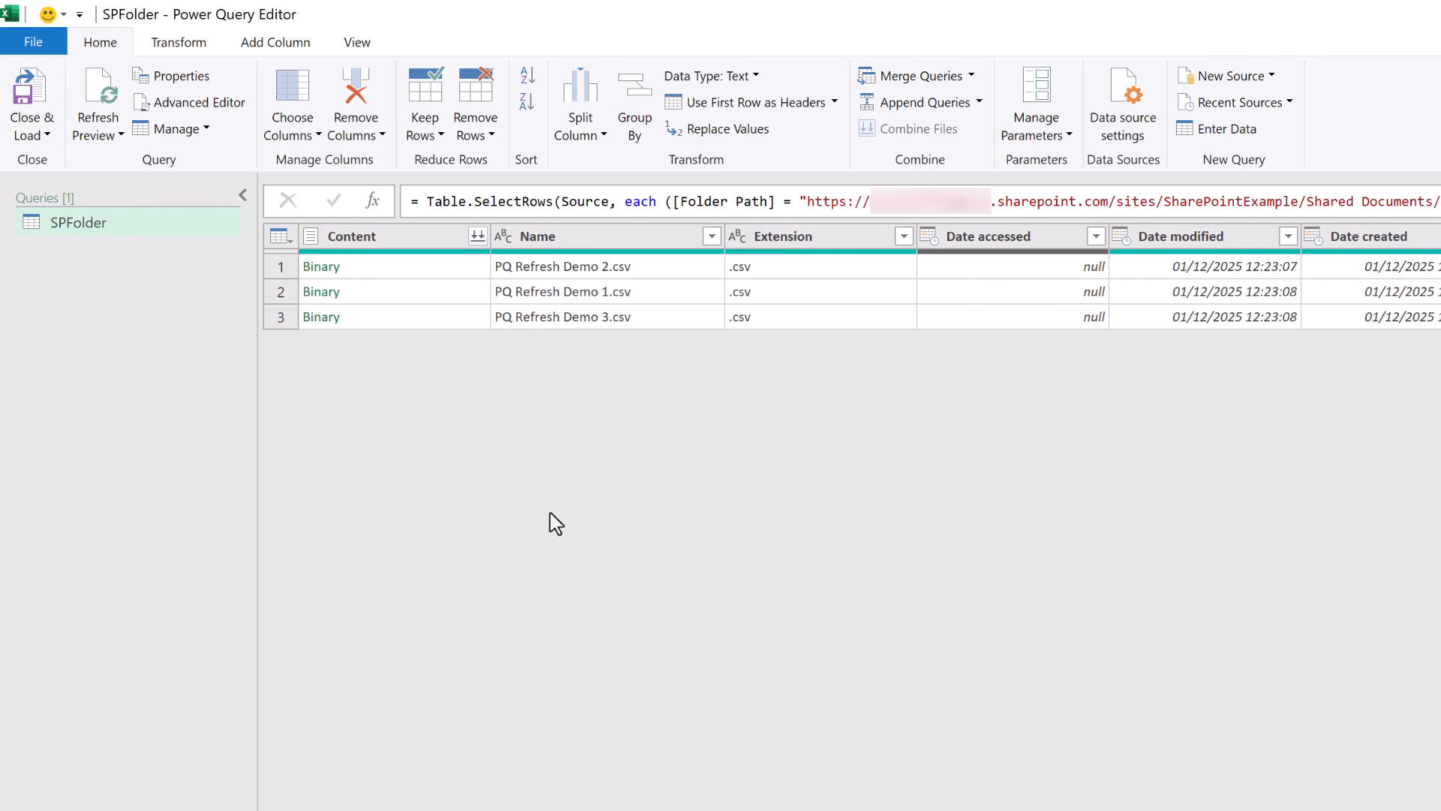
left_click(477, 239)
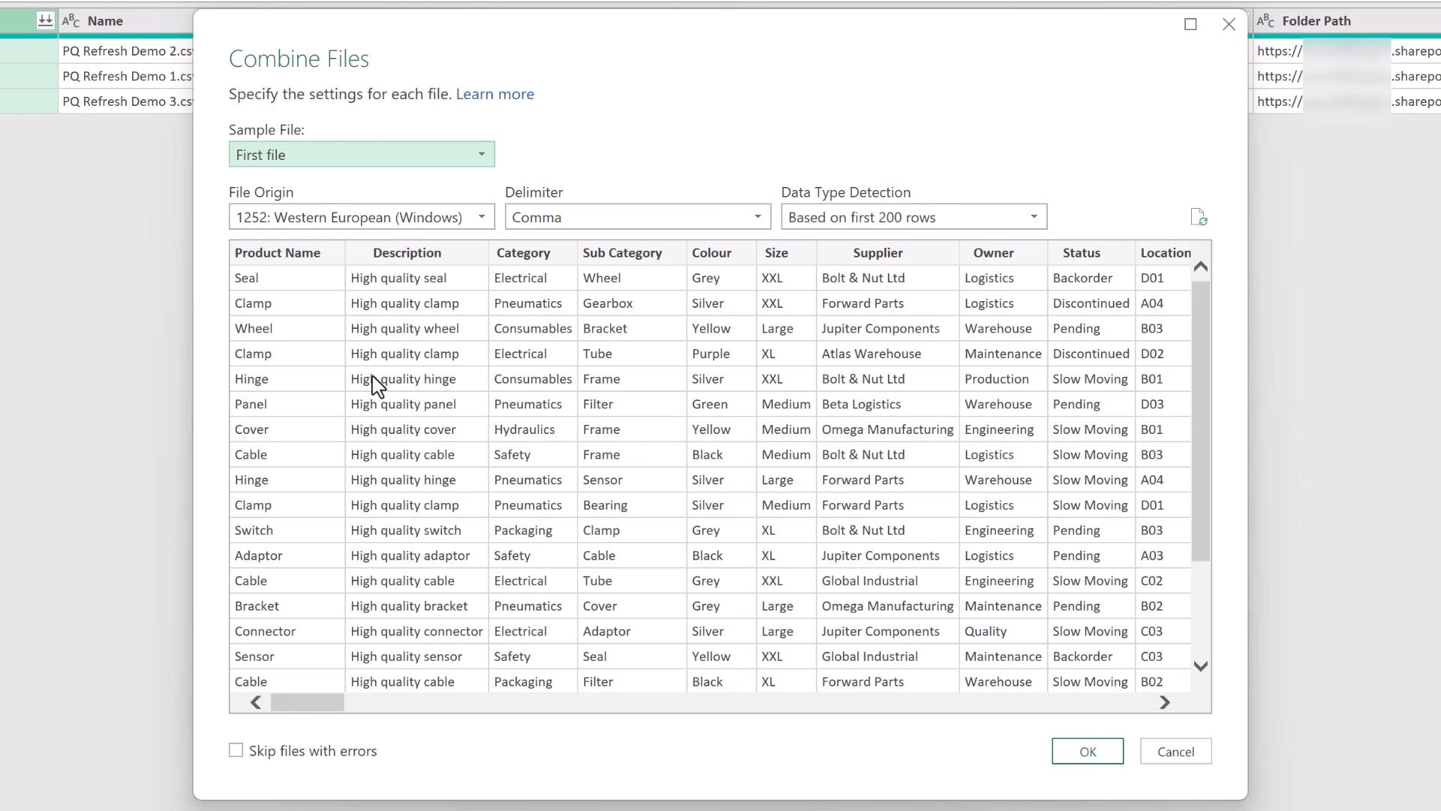
left_click(1078, 758)
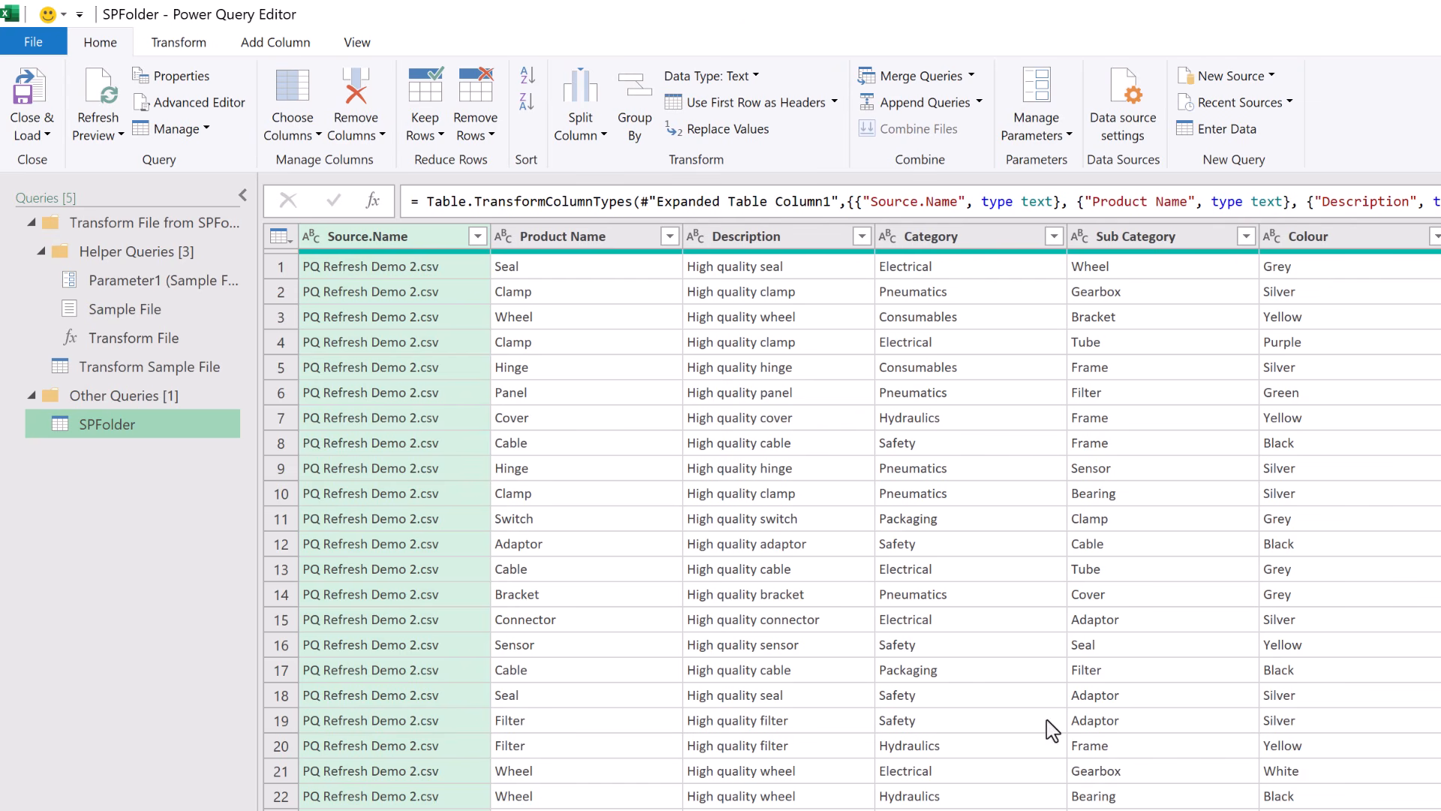
Load the SPFolder query as a table into the existing worksheet at cell B3
left_click(43, 136)
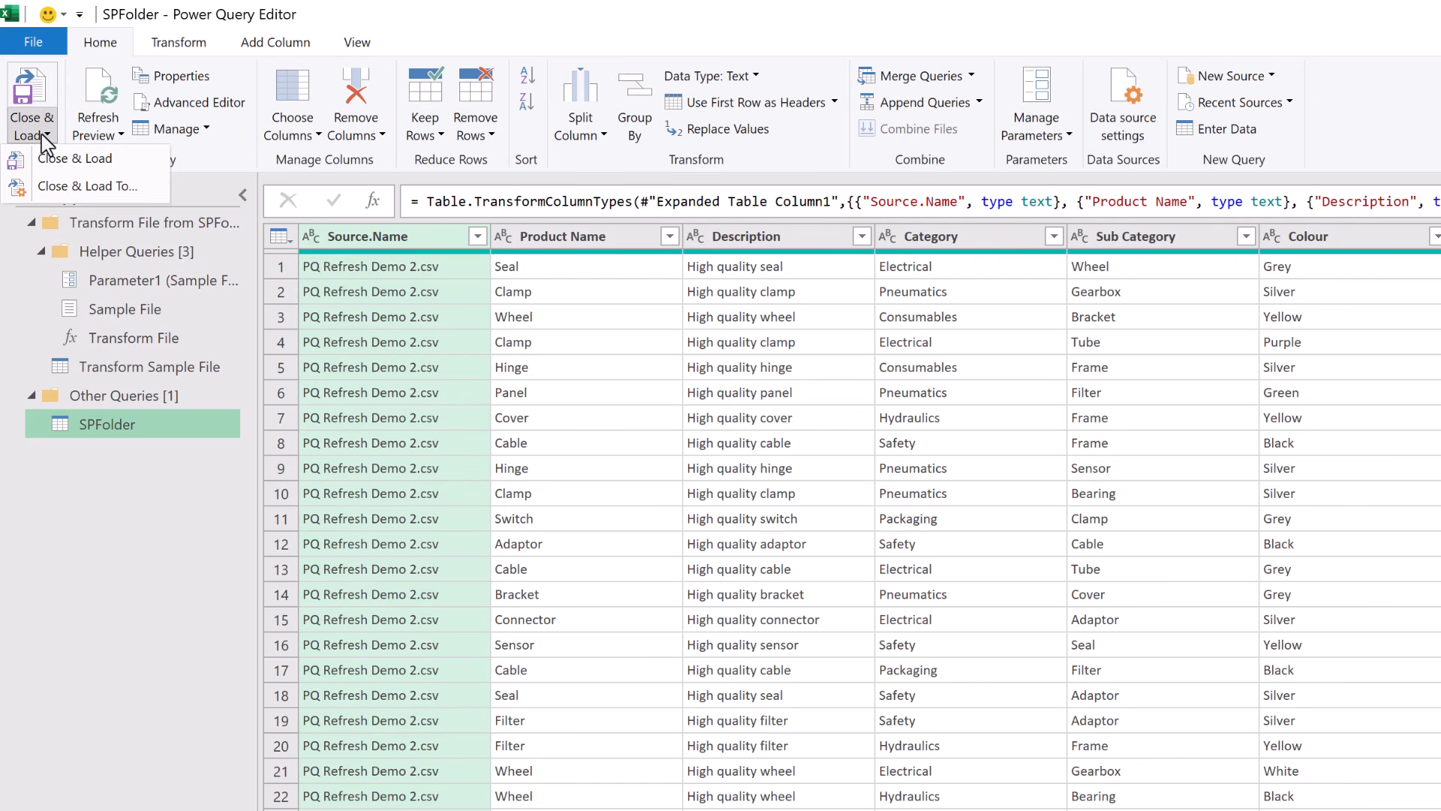
left_click(72, 185)
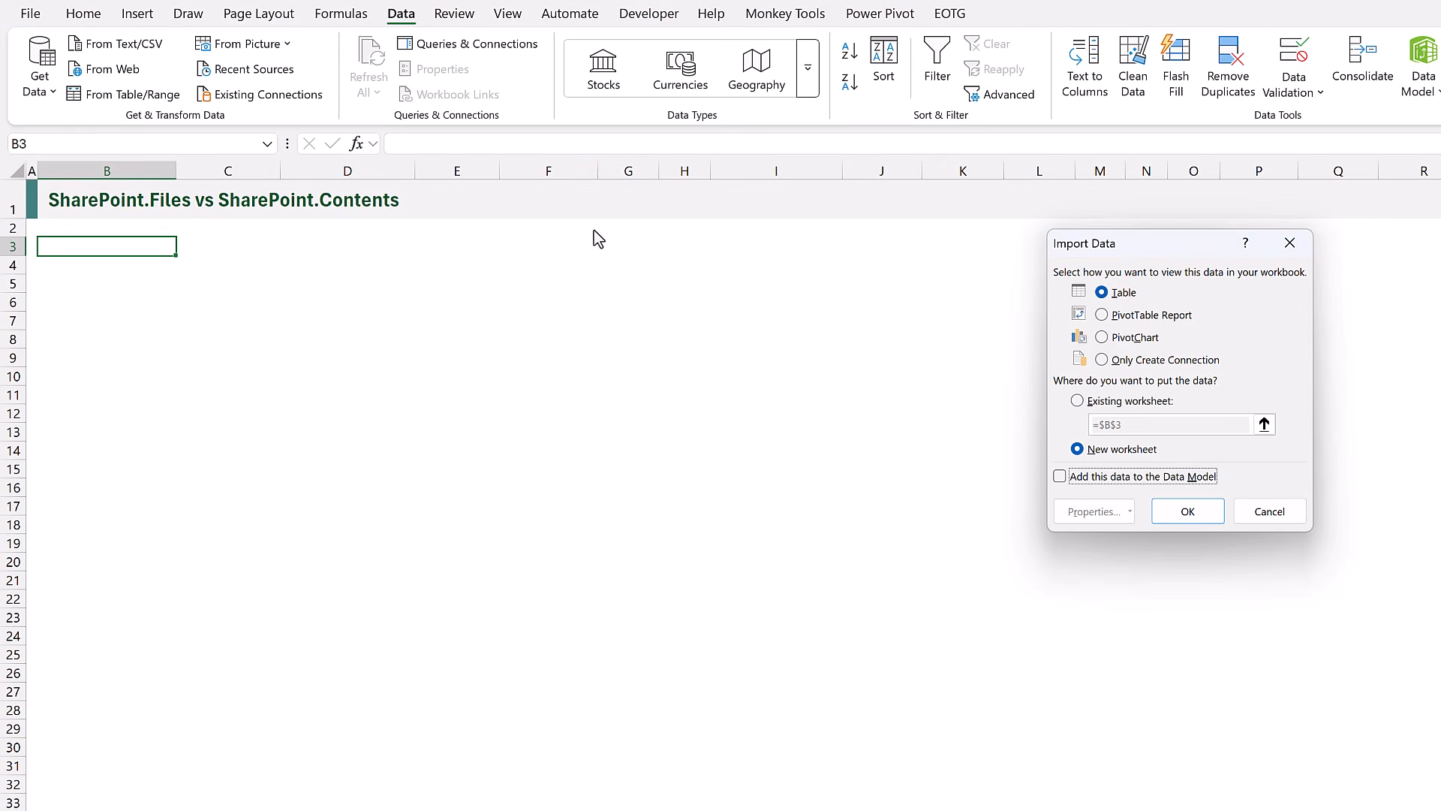
left_click(1119, 403)
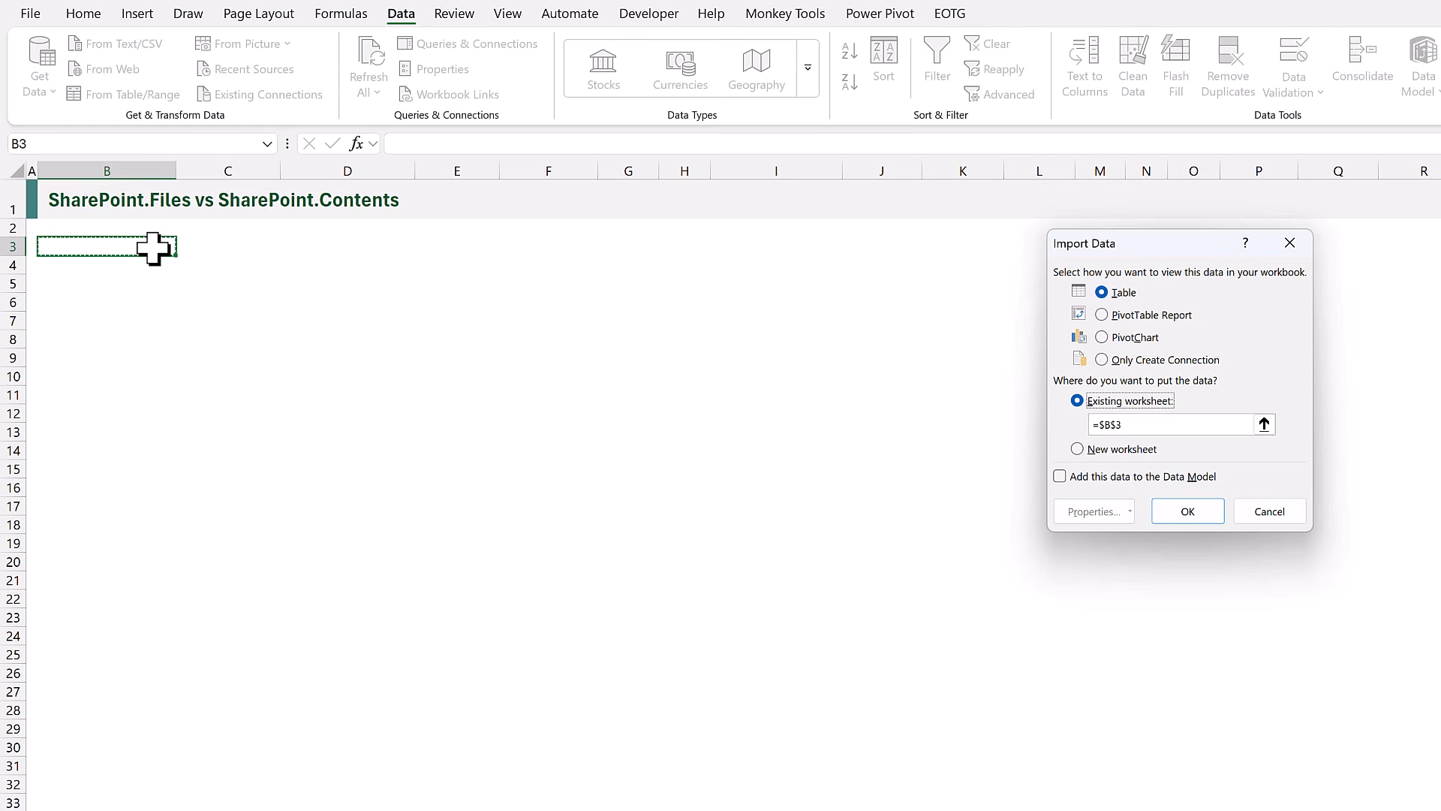
left_click(1168, 510)
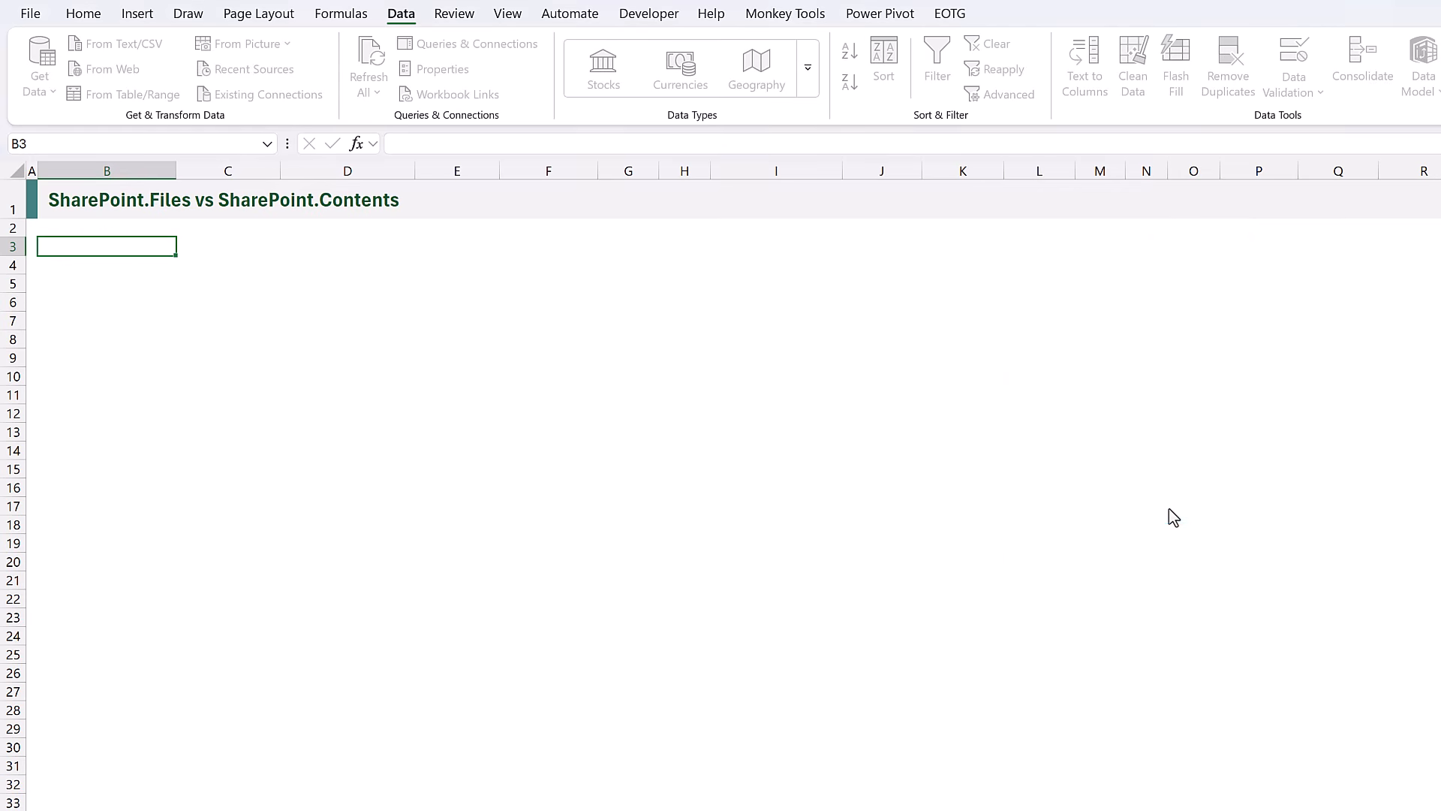
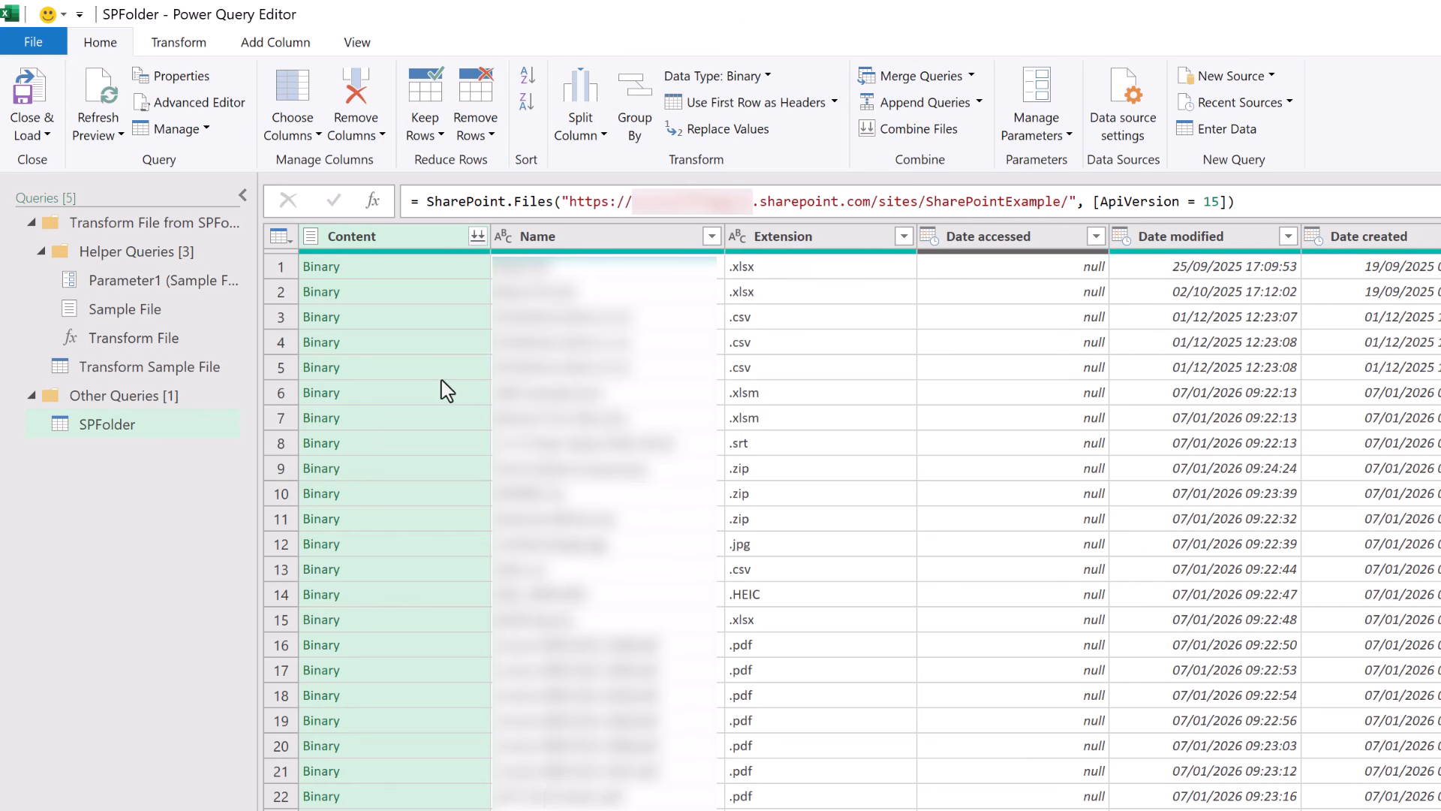
Duplicate the SPFolder query and change the copy's Source step from SharePoint.Files to SharePoint.Contents
right_click(132, 424)
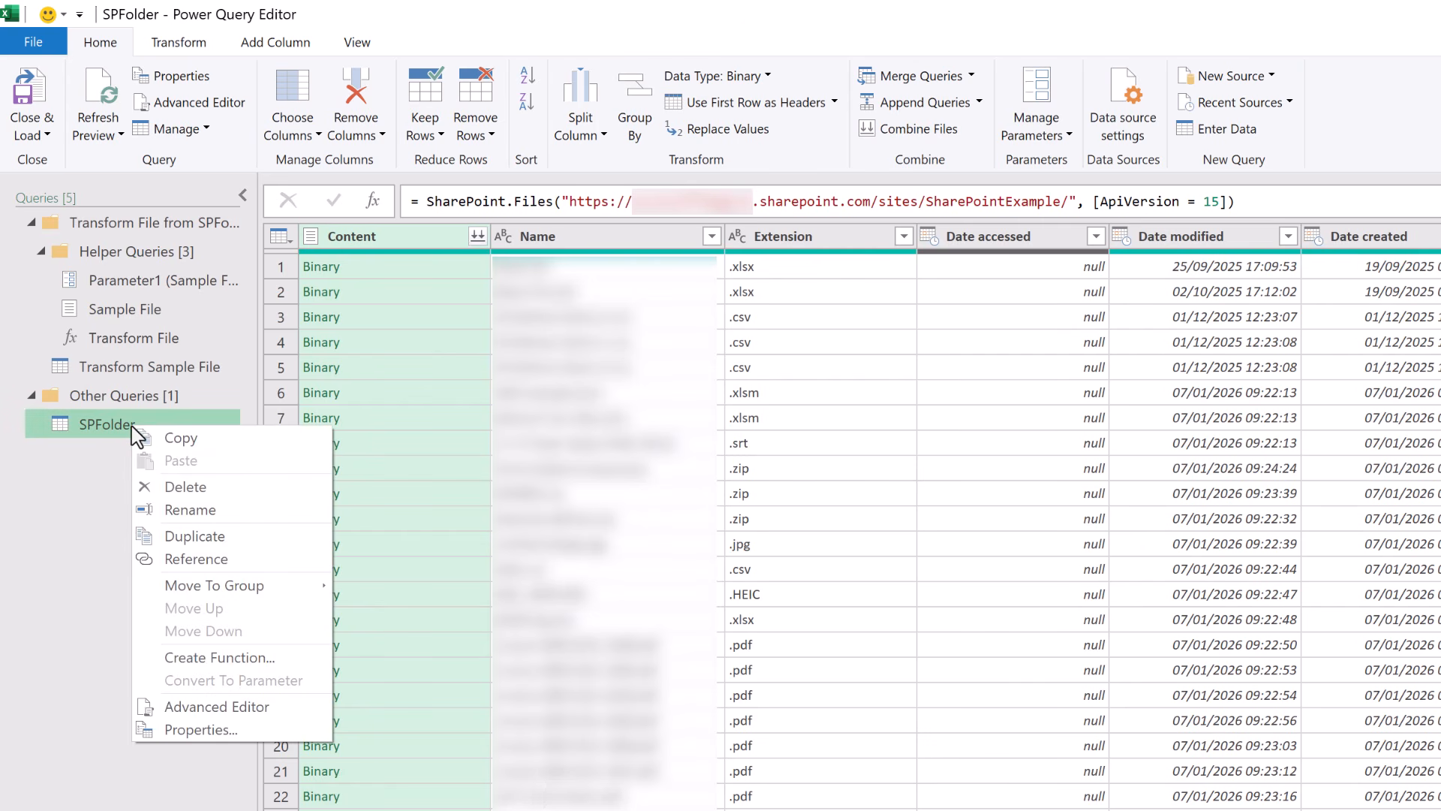
left_click(188, 538)
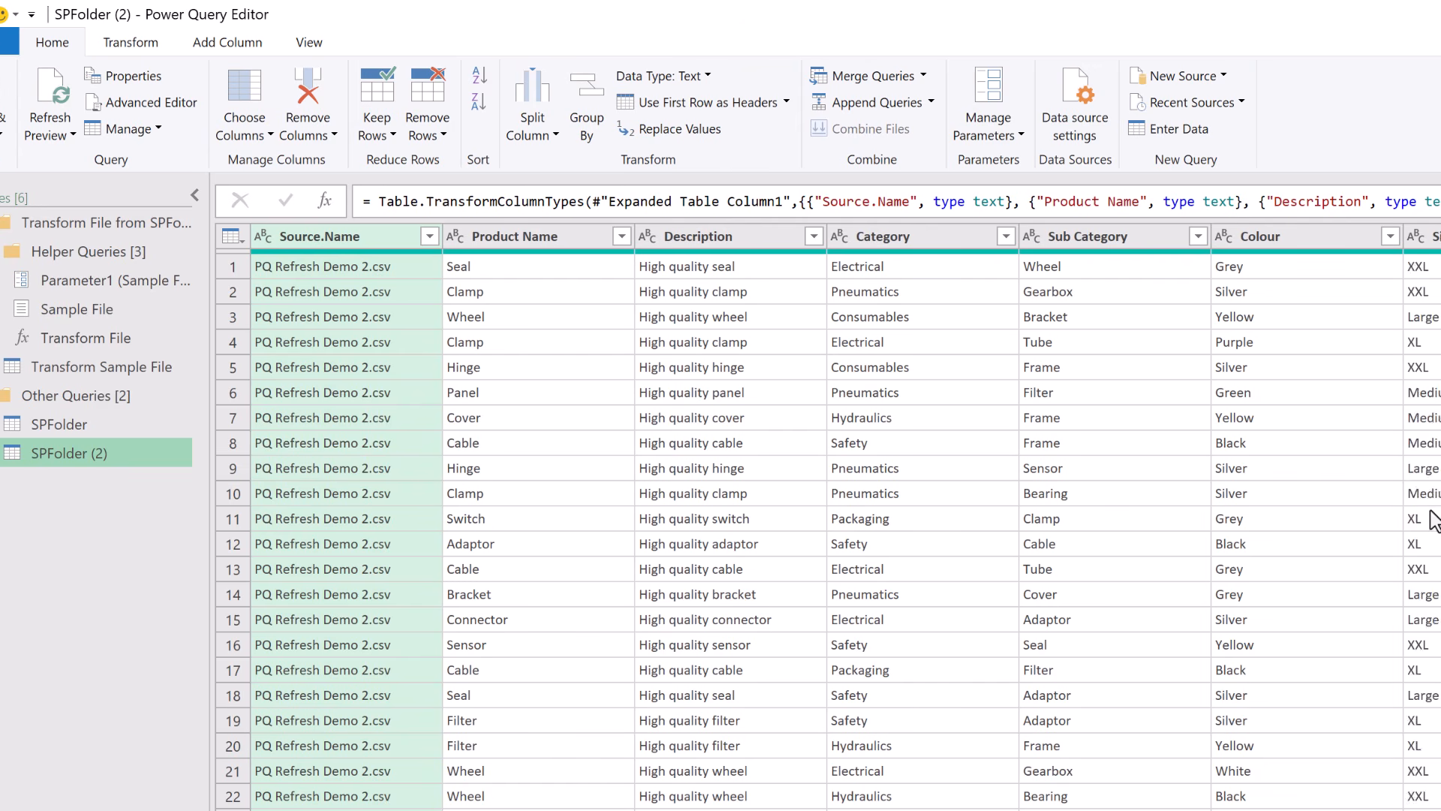
left_click(1388, 406)
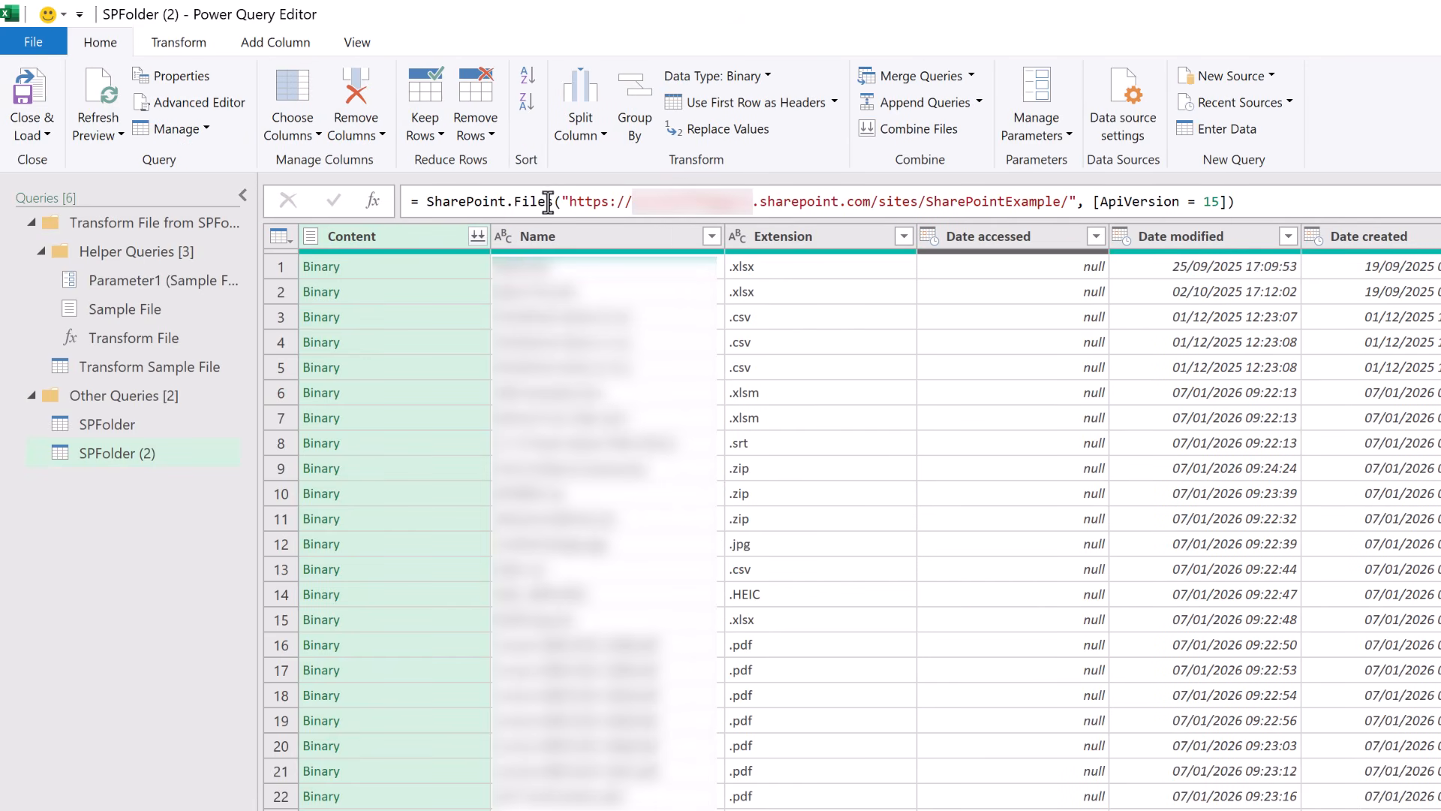
left_click(551, 202)
key("BackSpace")
key("BackSpace")
key("BackSpace")
key("BackSpace")
key("BackSpace")
type("Cont")
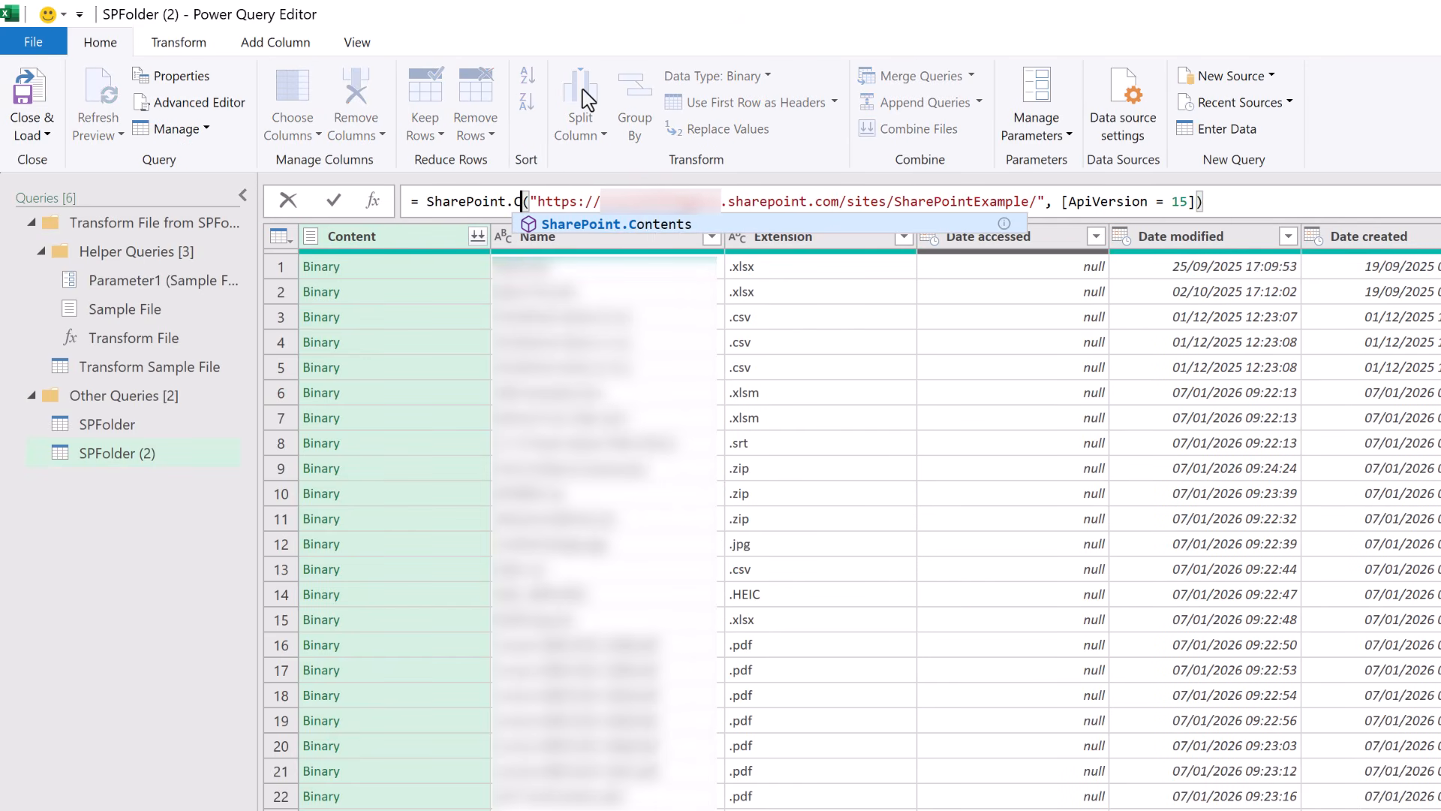
key("Tab")
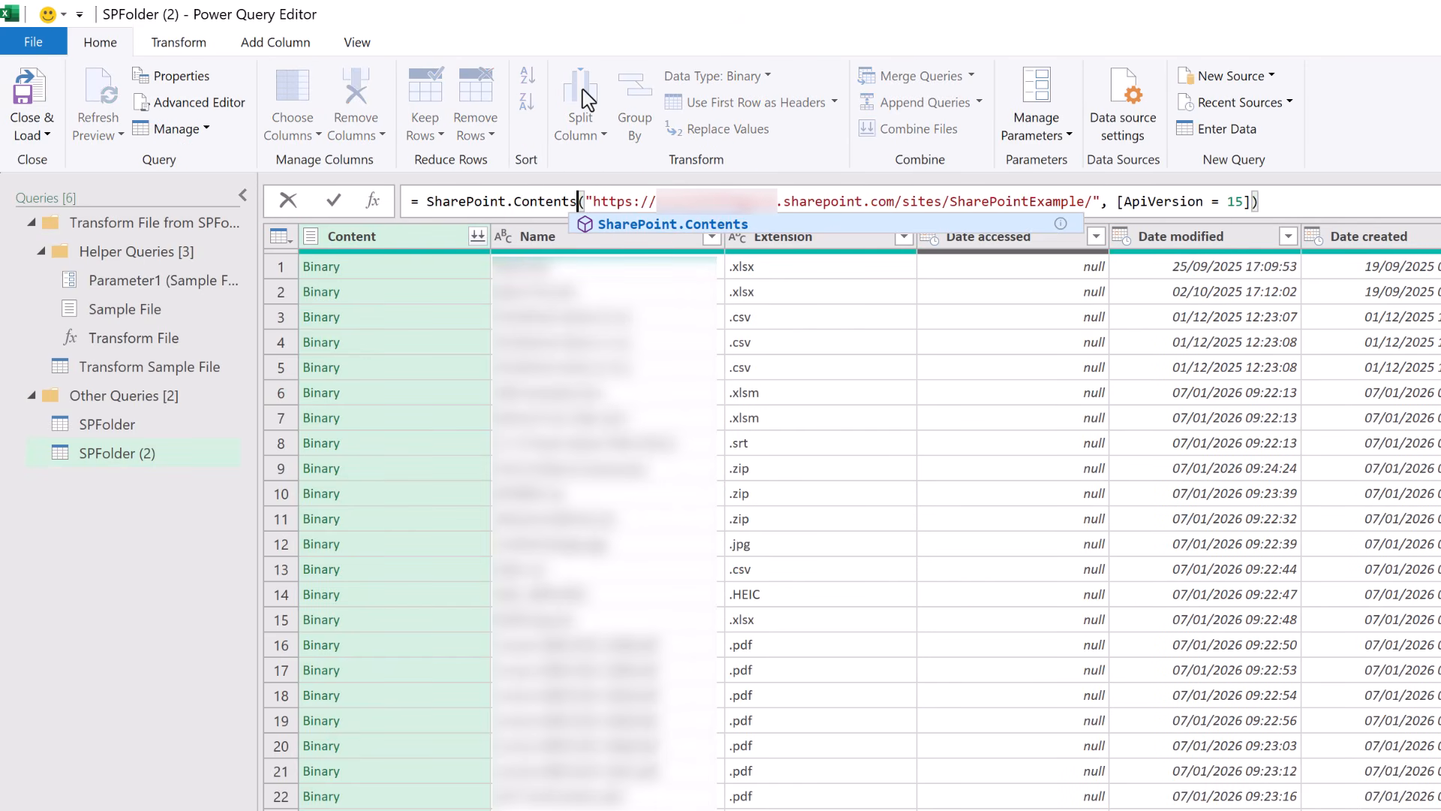
left_click(334, 201)
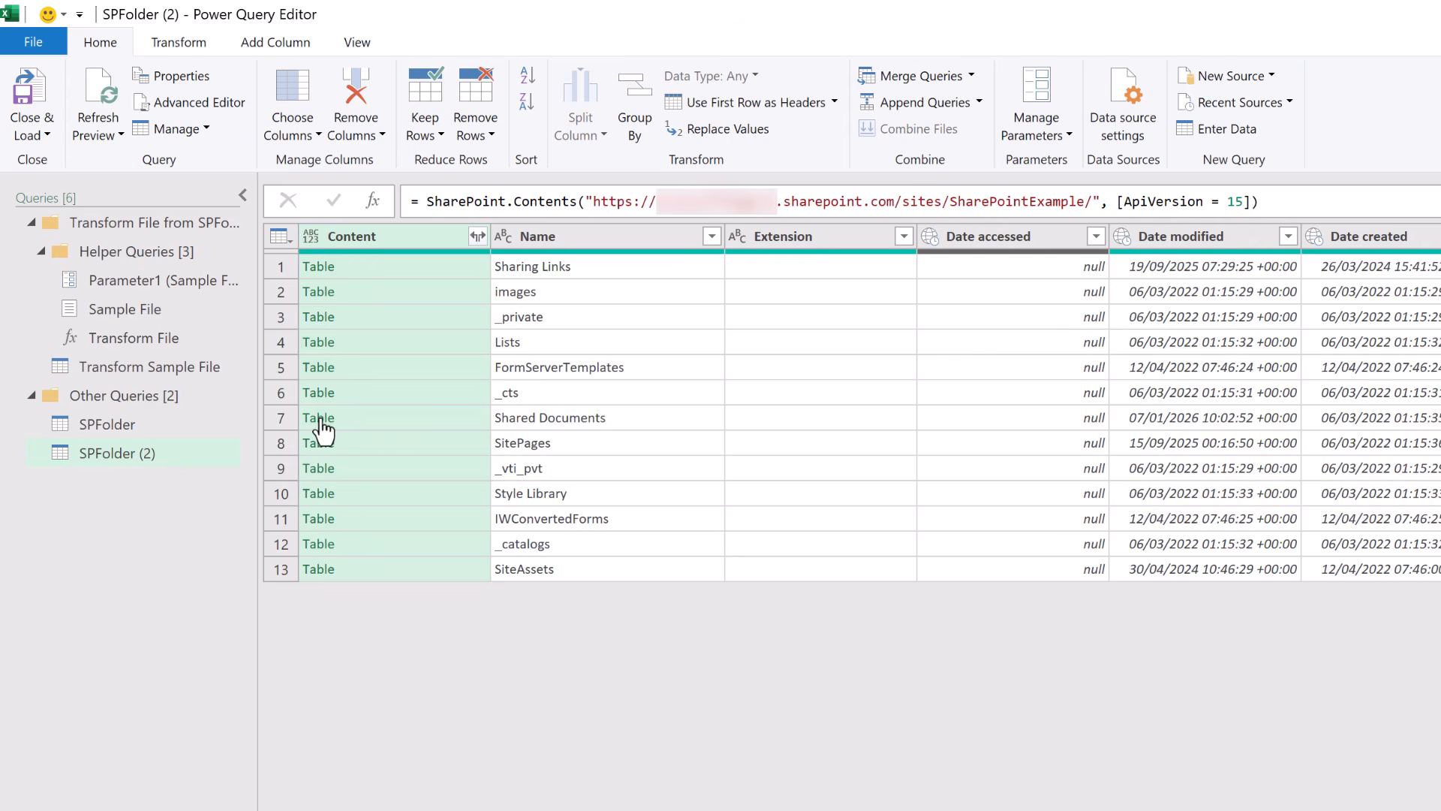
Navigate the duplicated query through Shared Documents and Data into the Combine folder, replacing its subsequent steps
left_click(322, 422)
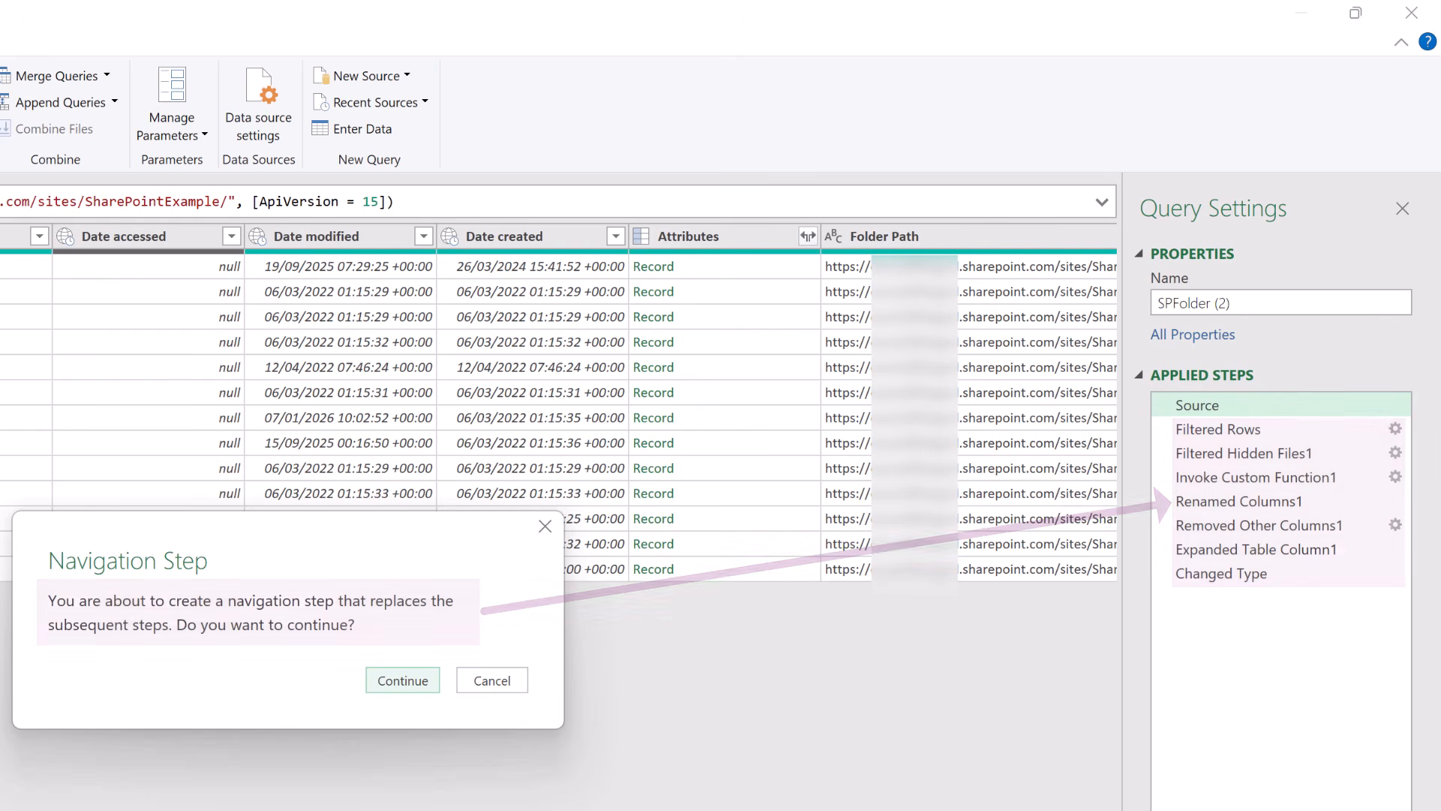
left_click(412, 684)
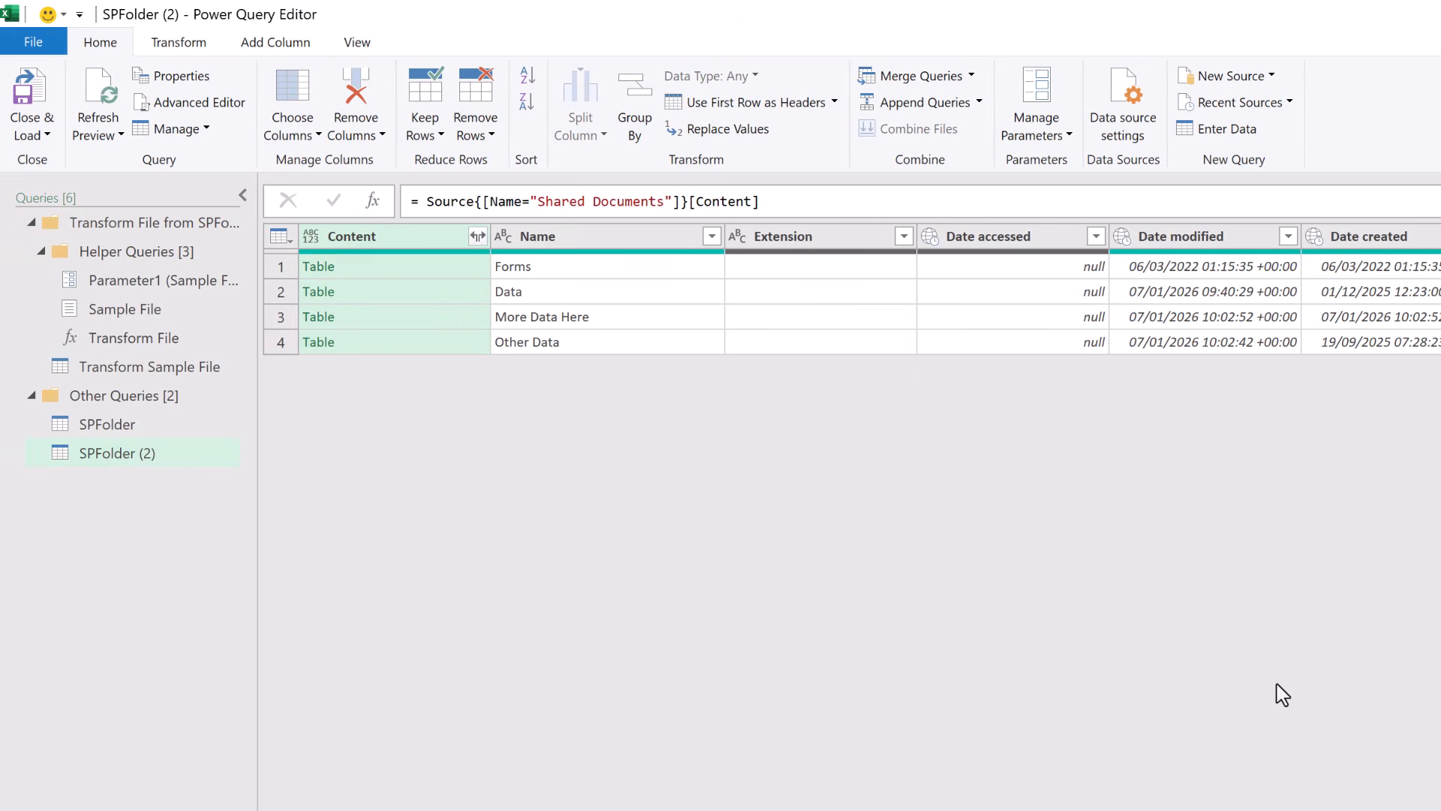
left_click(318, 296)
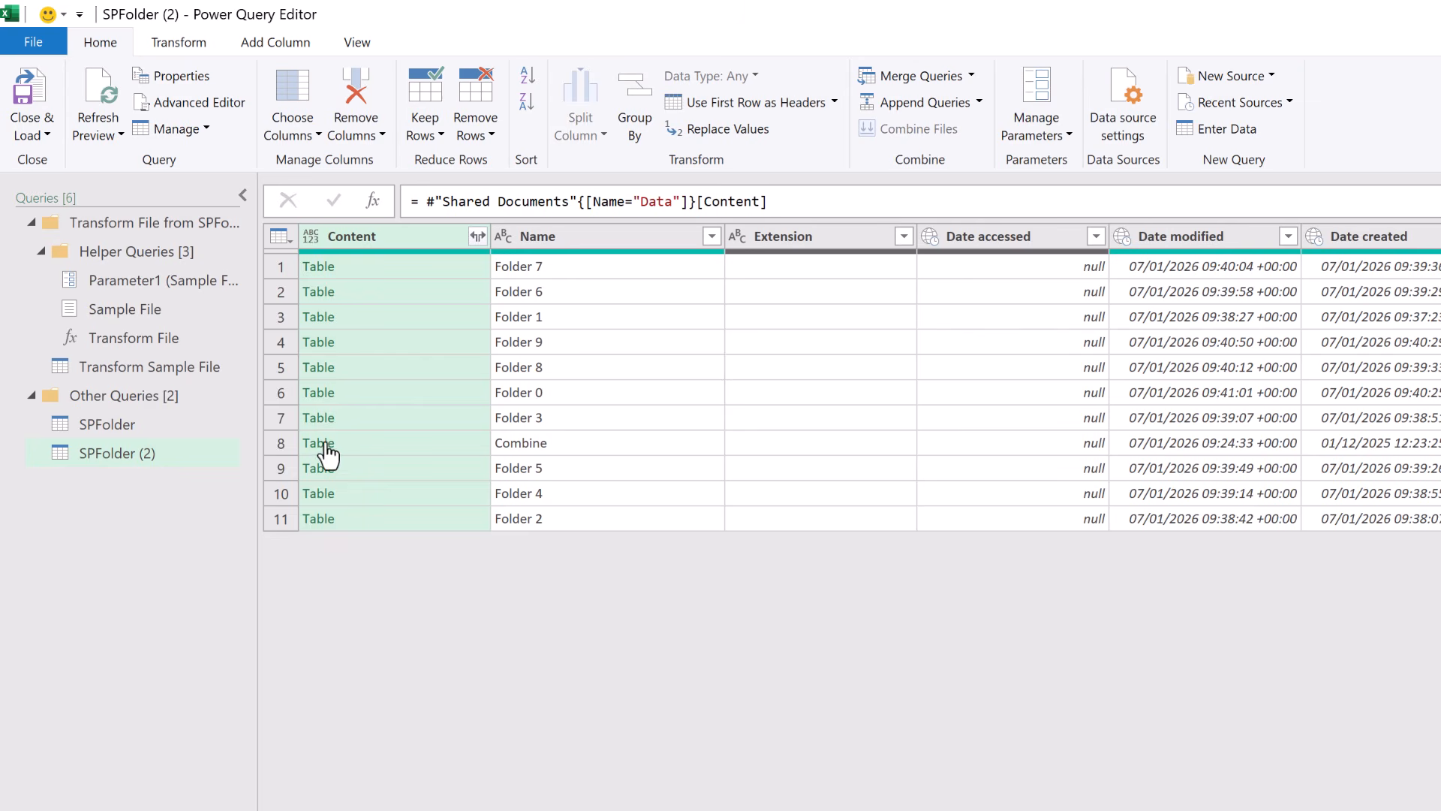
left_click(318, 443)
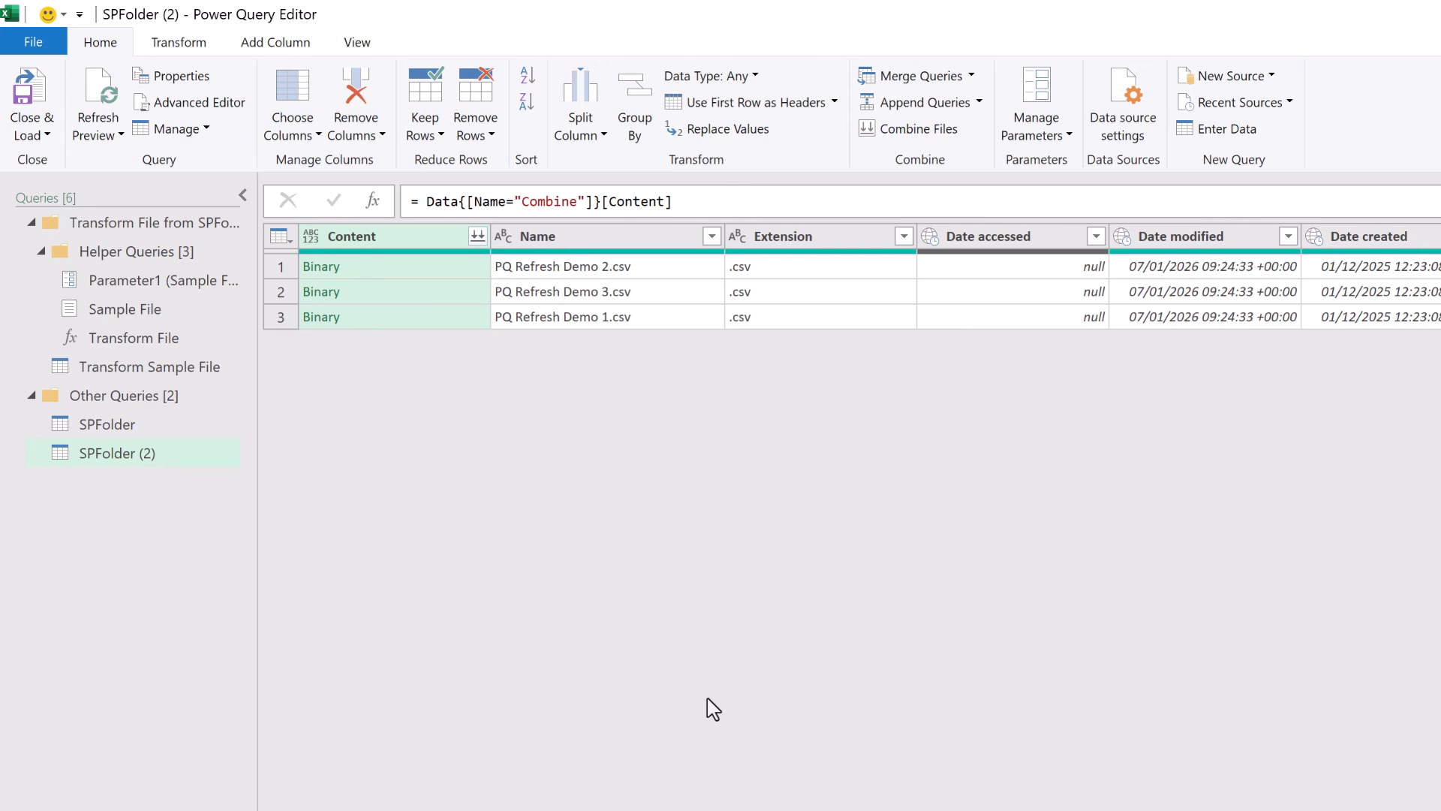
Copy the M code of SPFolder (2) from let through the Combine line and close the Advanced Editor
left_click(361, 47)
left_click(643, 116)
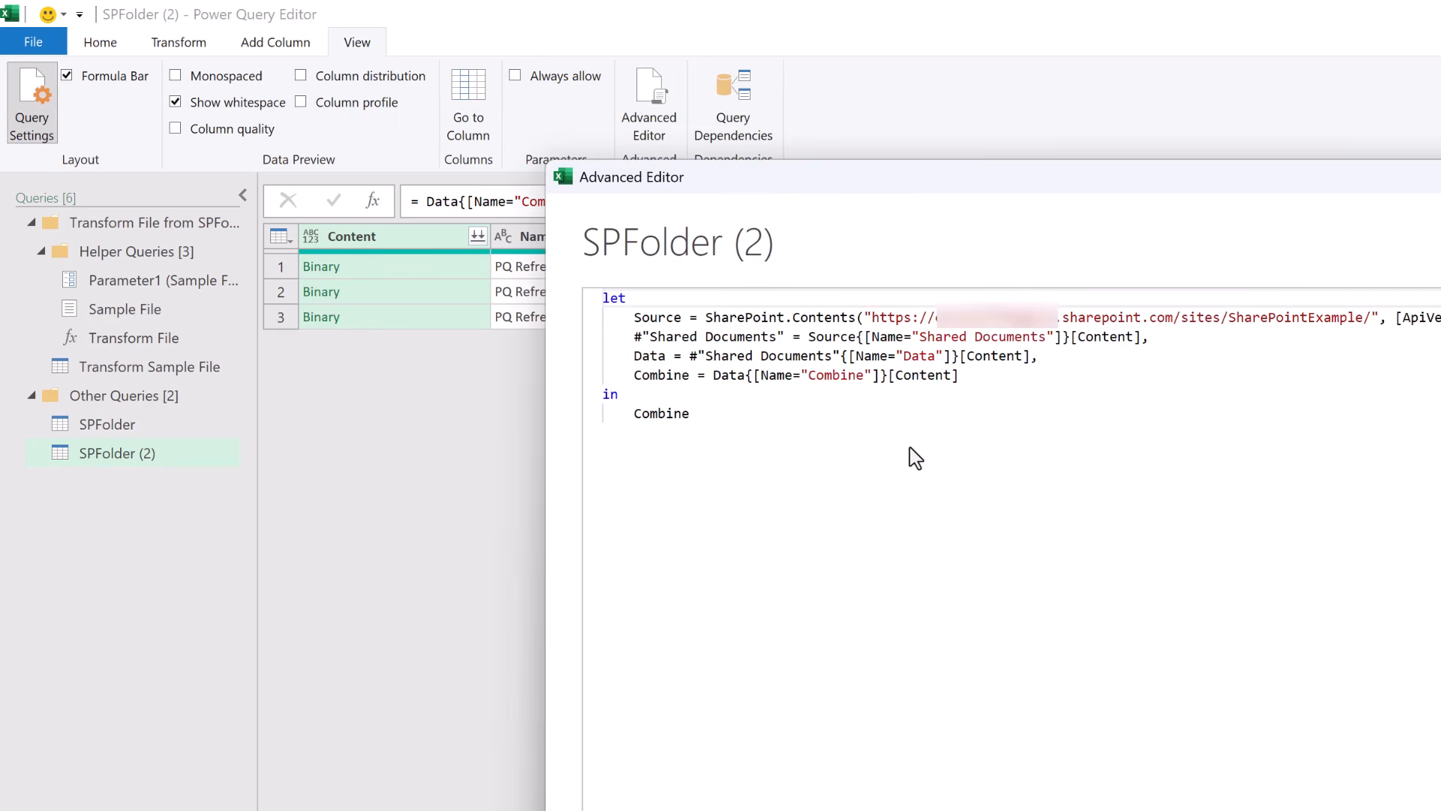
left_click_drag(895, 364, 497, 294)
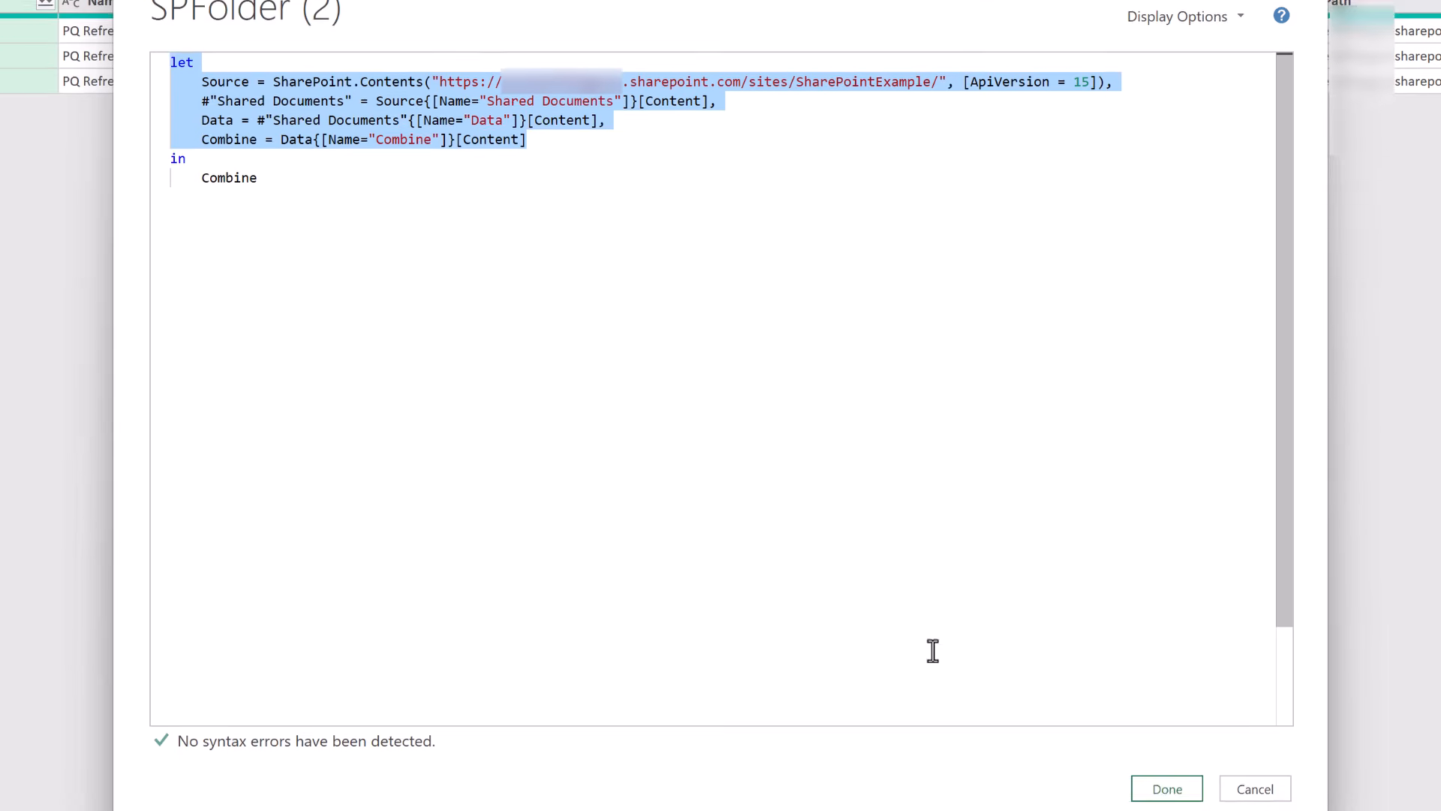
left_click(1167, 748)
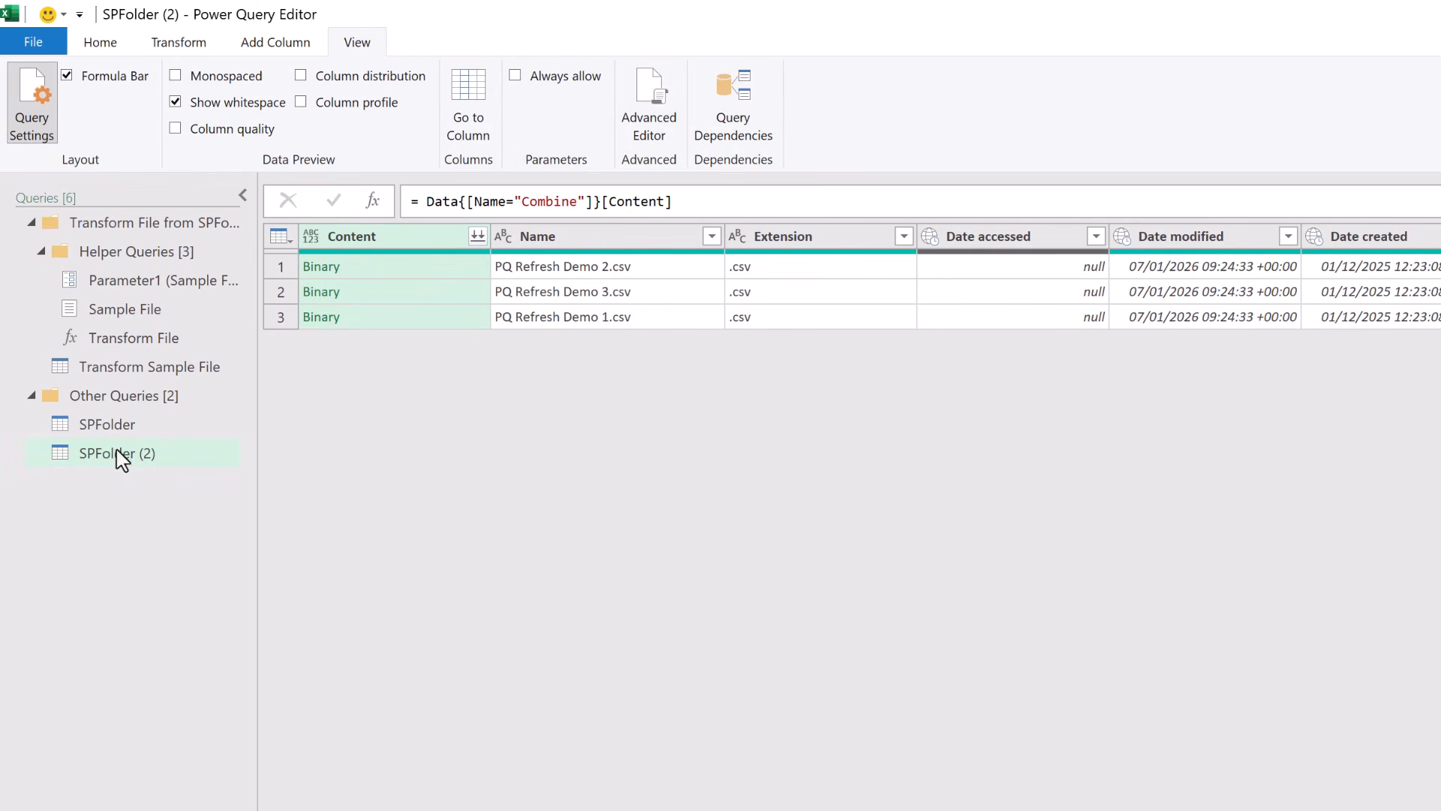
In SPFolder's M code, replace everything from let through the Filtered Rows step with the copied SharePoint.Contents code, adding a comma after the Combine line
left_click(106, 427)
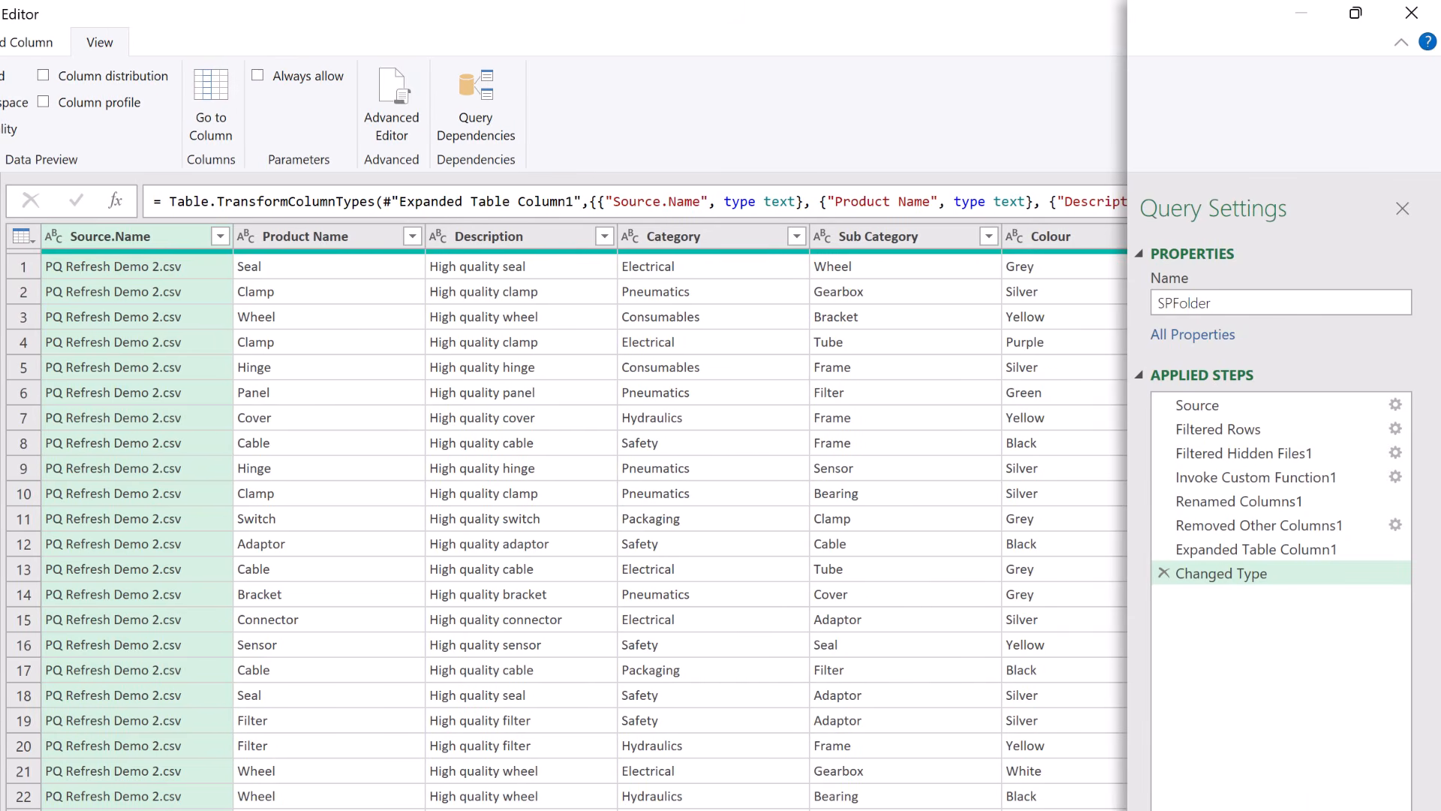
left_click(1210, 413)
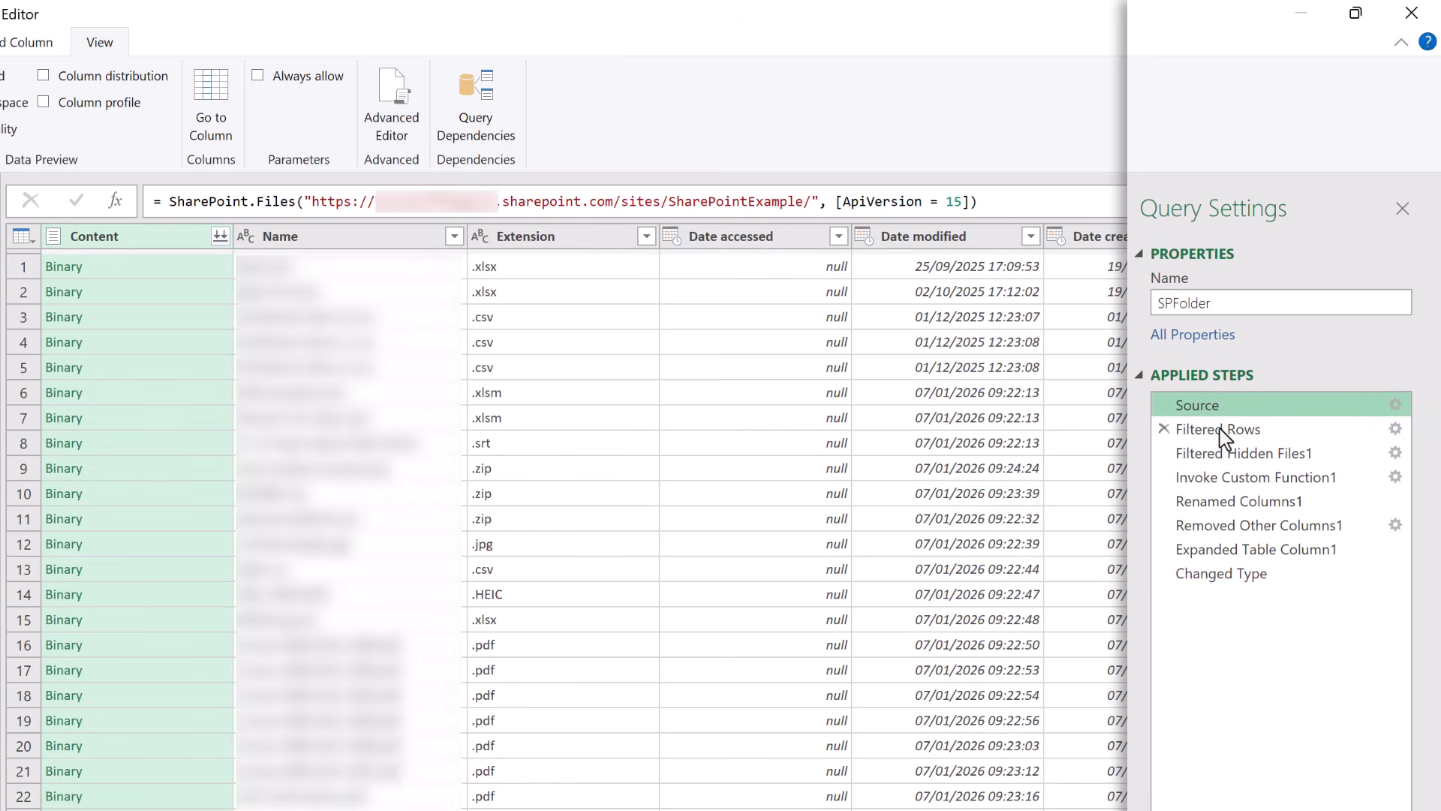
left_click(1218, 431)
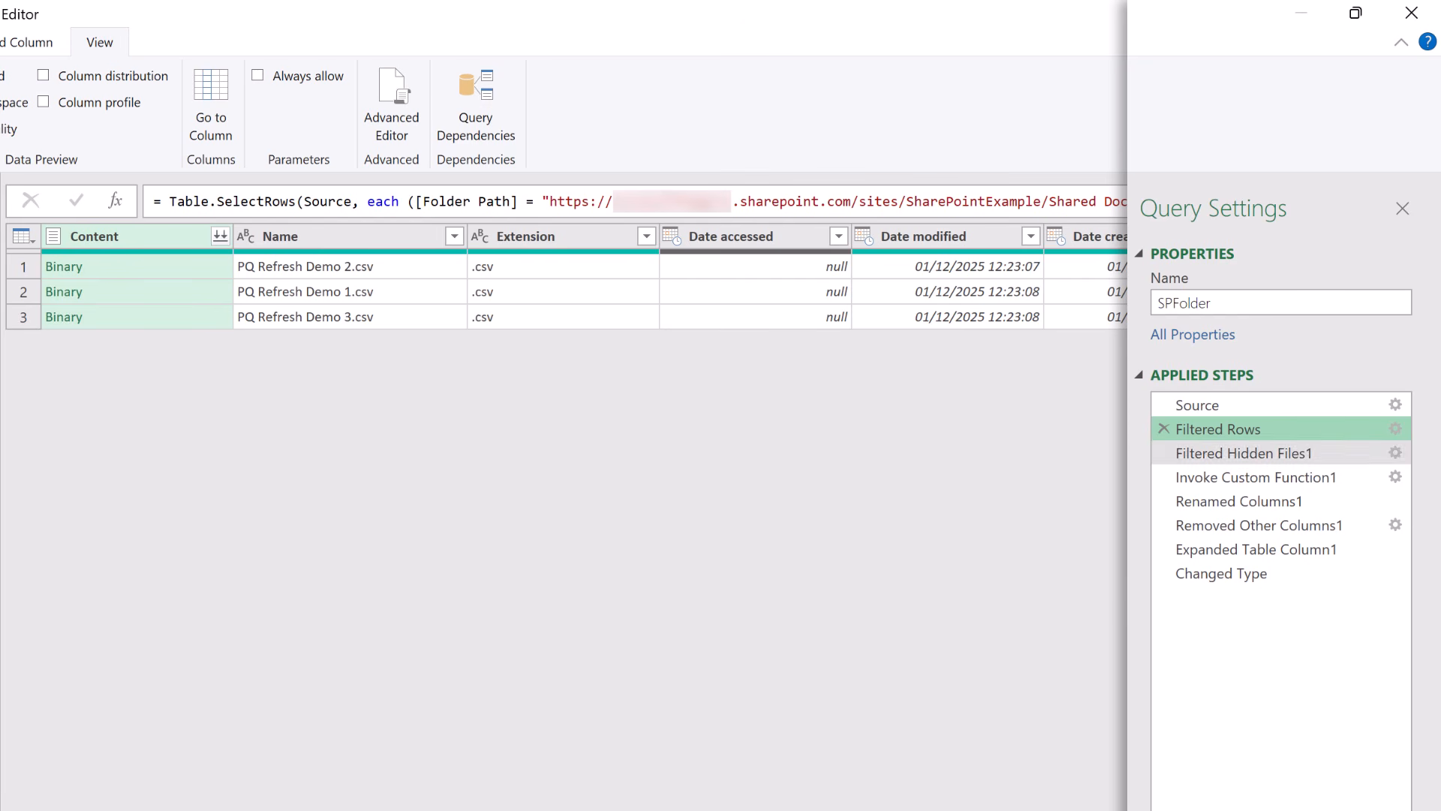
left_click(412, 122)
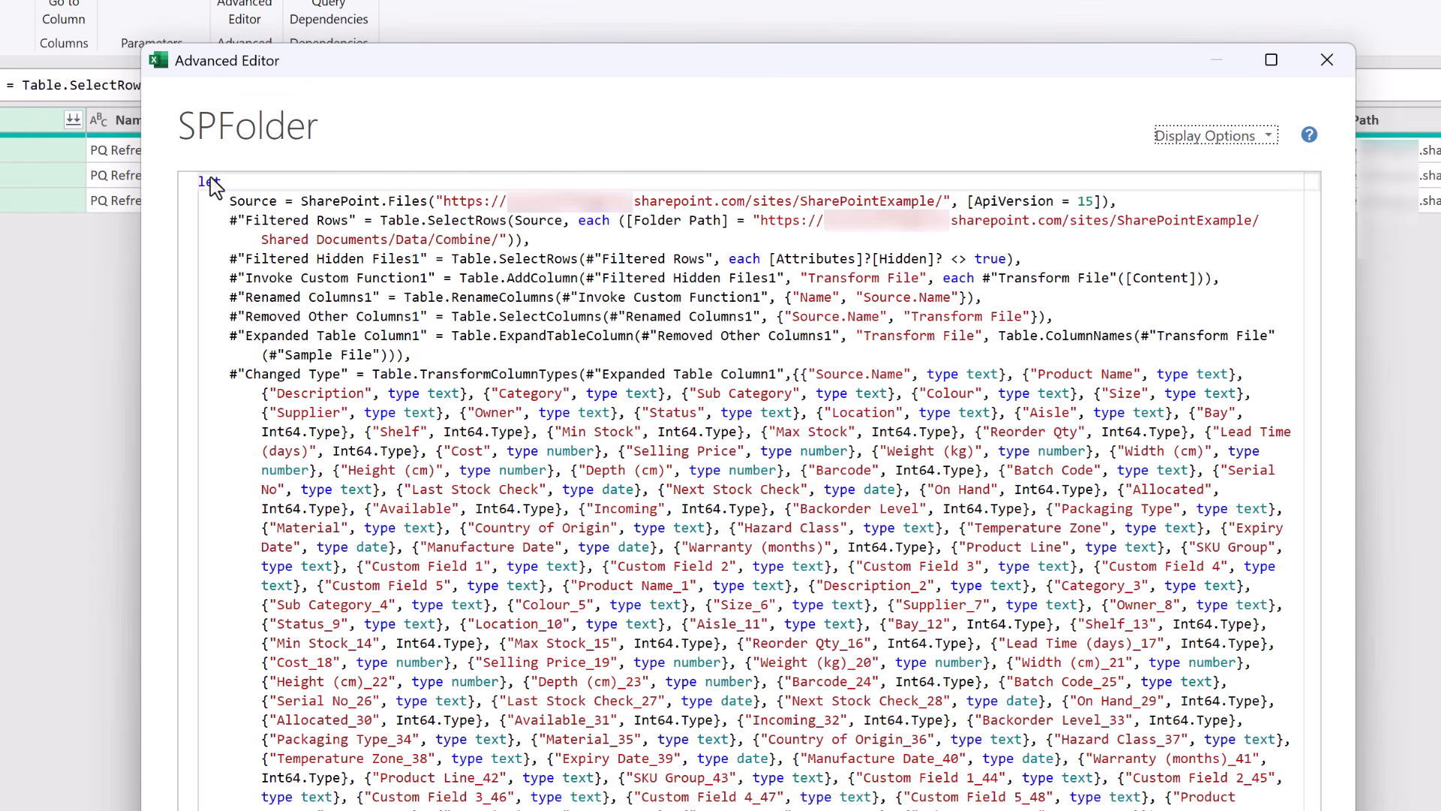
left_click(225, 260)
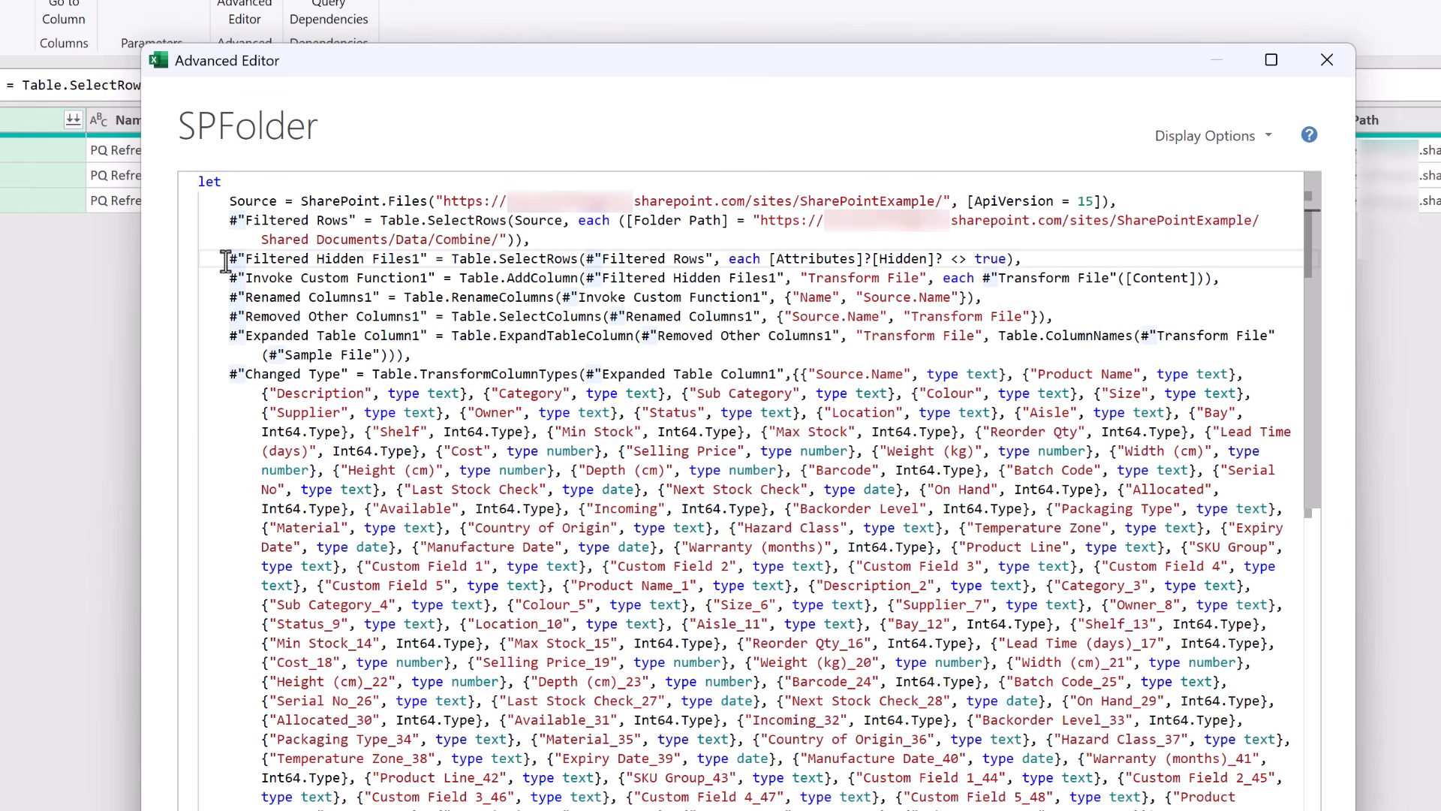
key("Return")
key("Return")
left_click_drag(530, 240, 198, 181)
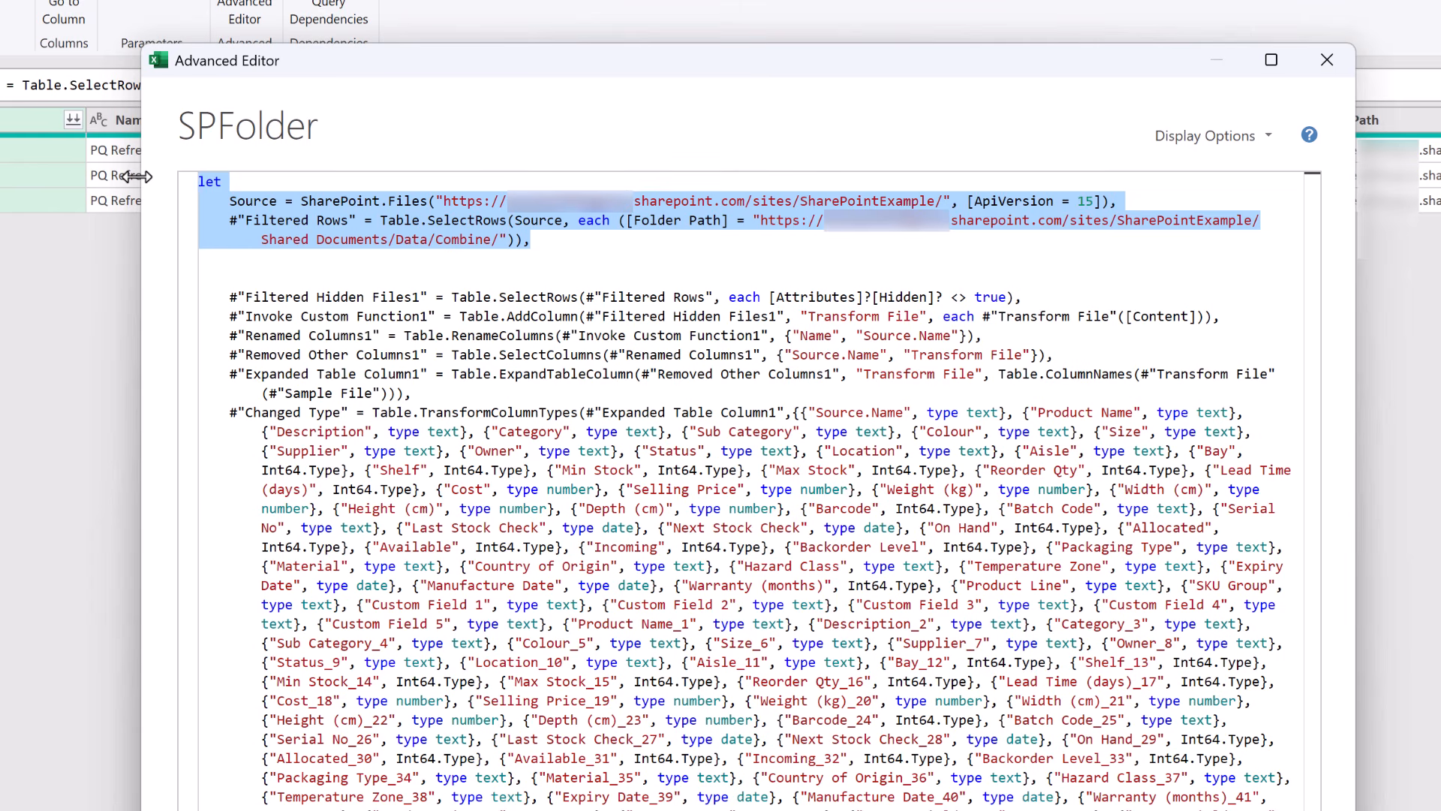
key("ctrl+v")
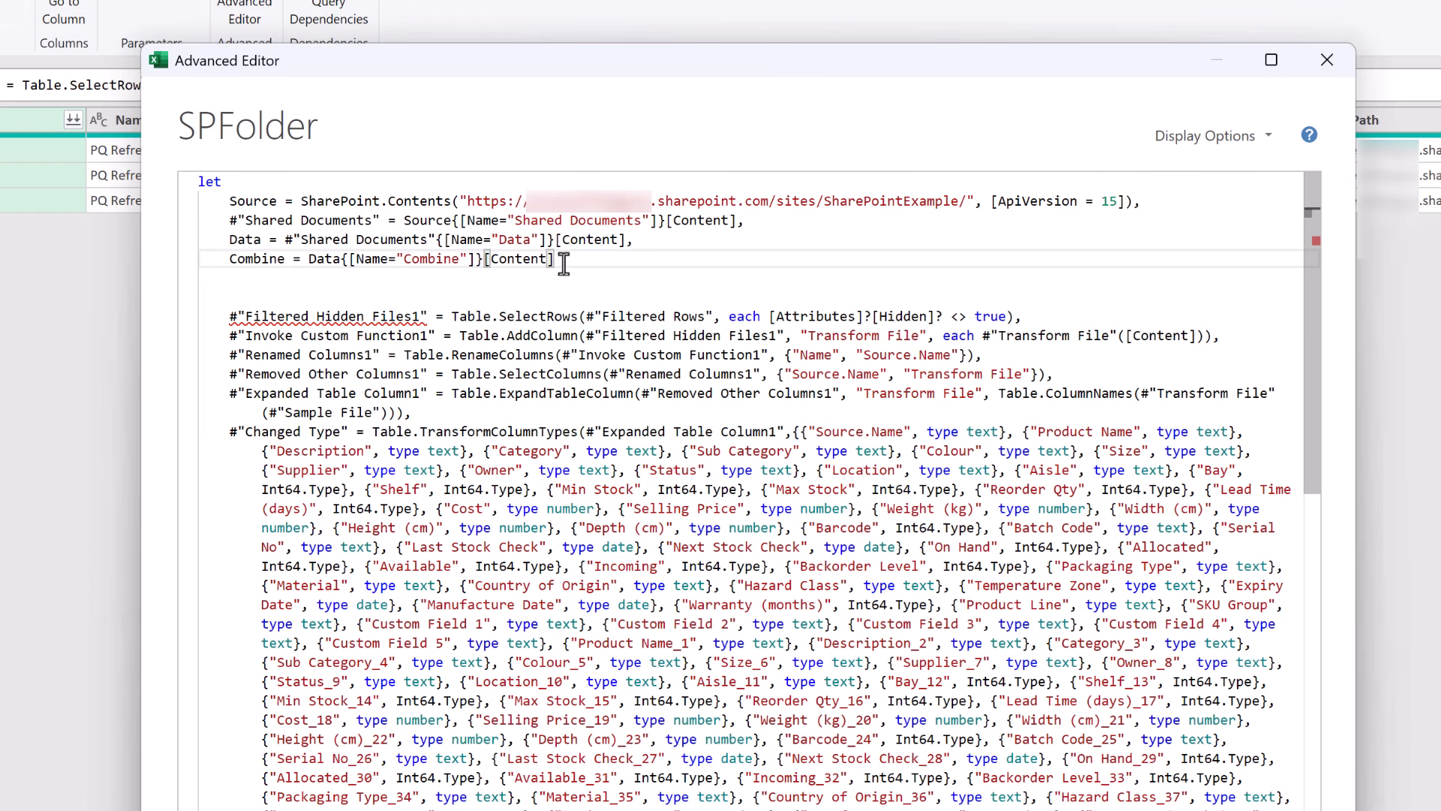
type(",")
Change the #"Filtered Rows" reference in the Filtered Hidden Files1 step to Combine and apply the edited code
left_click_drag(711, 318, 588, 316)
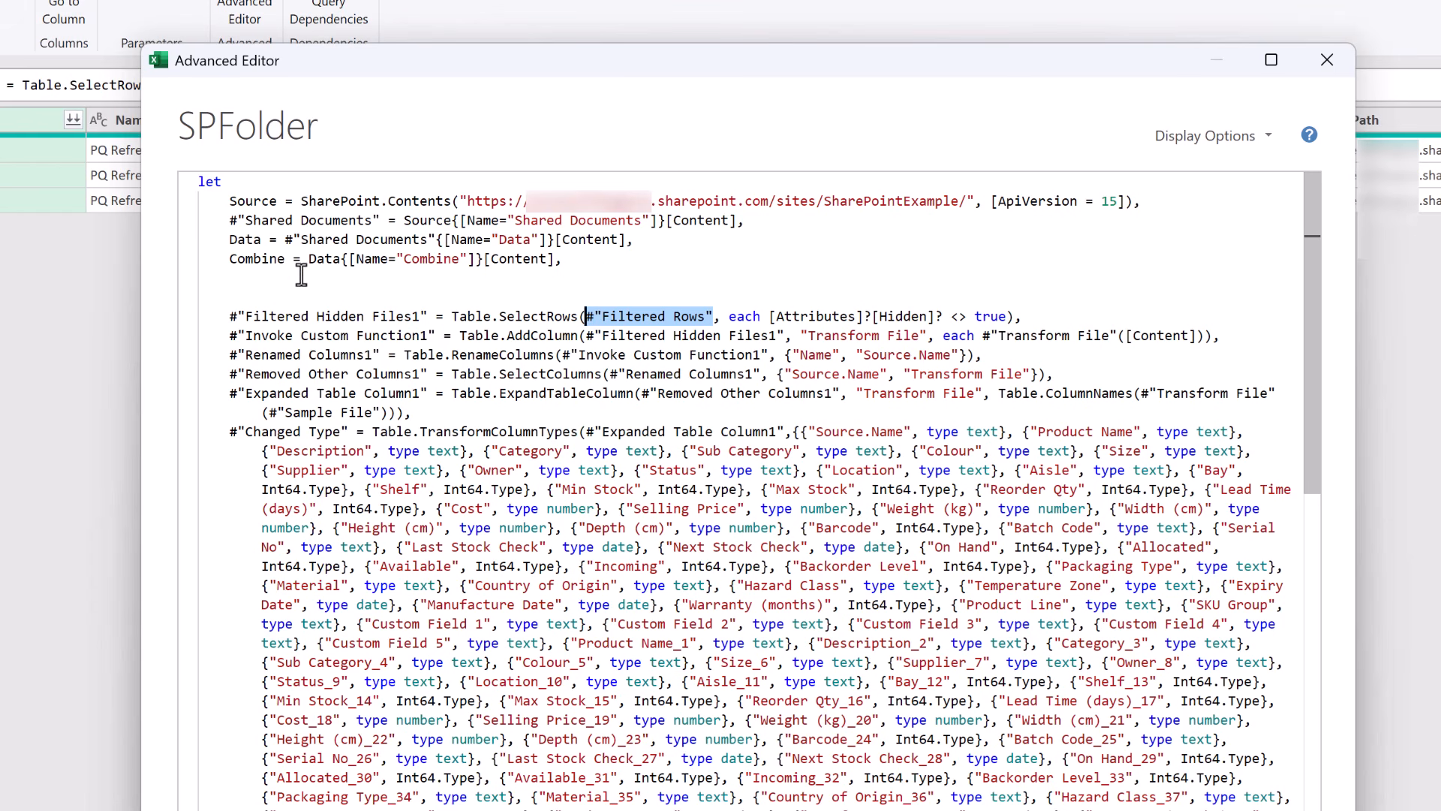
left_click_drag(286, 259, 240, 259)
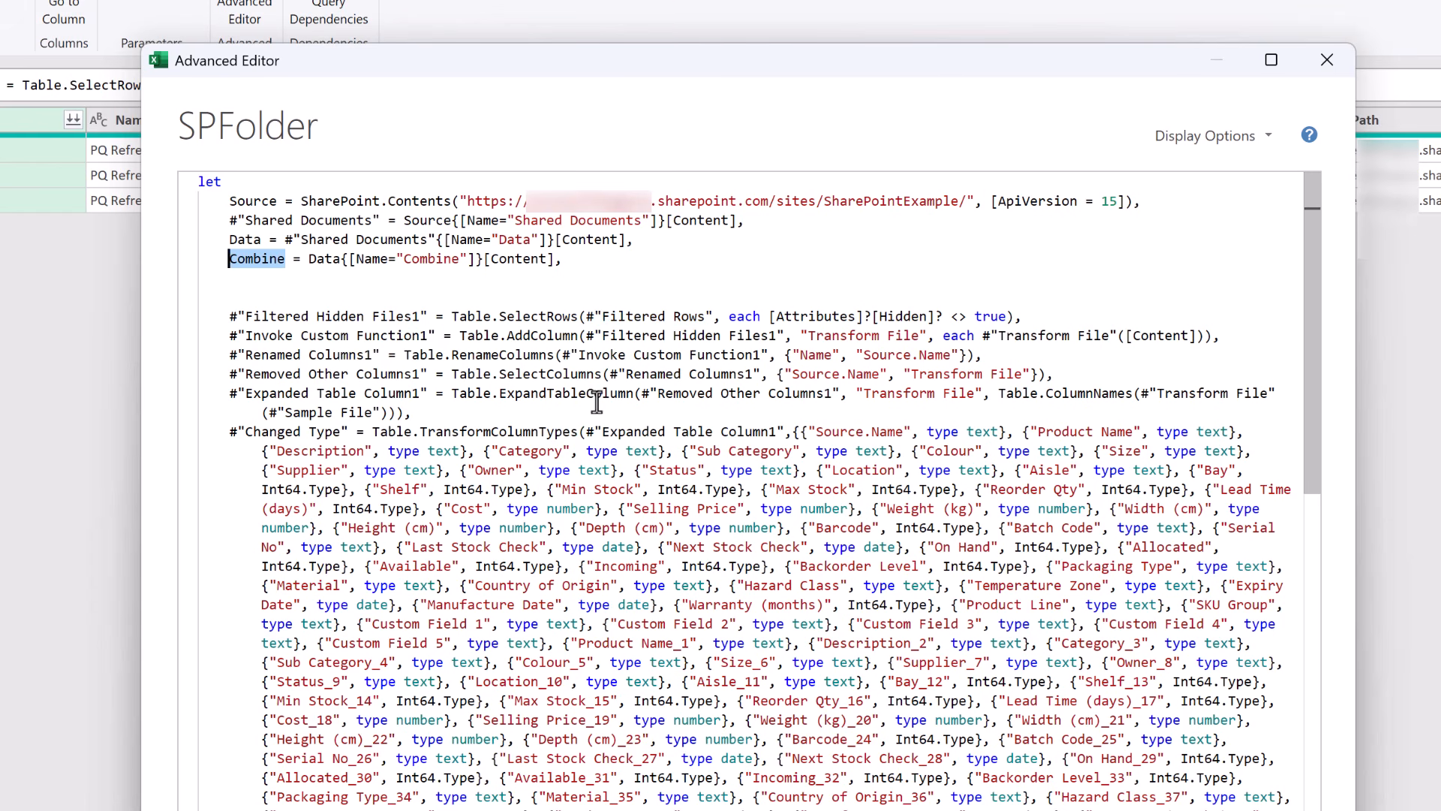
left_click(587, 315)
left_click_drag(588, 315, 711, 319)
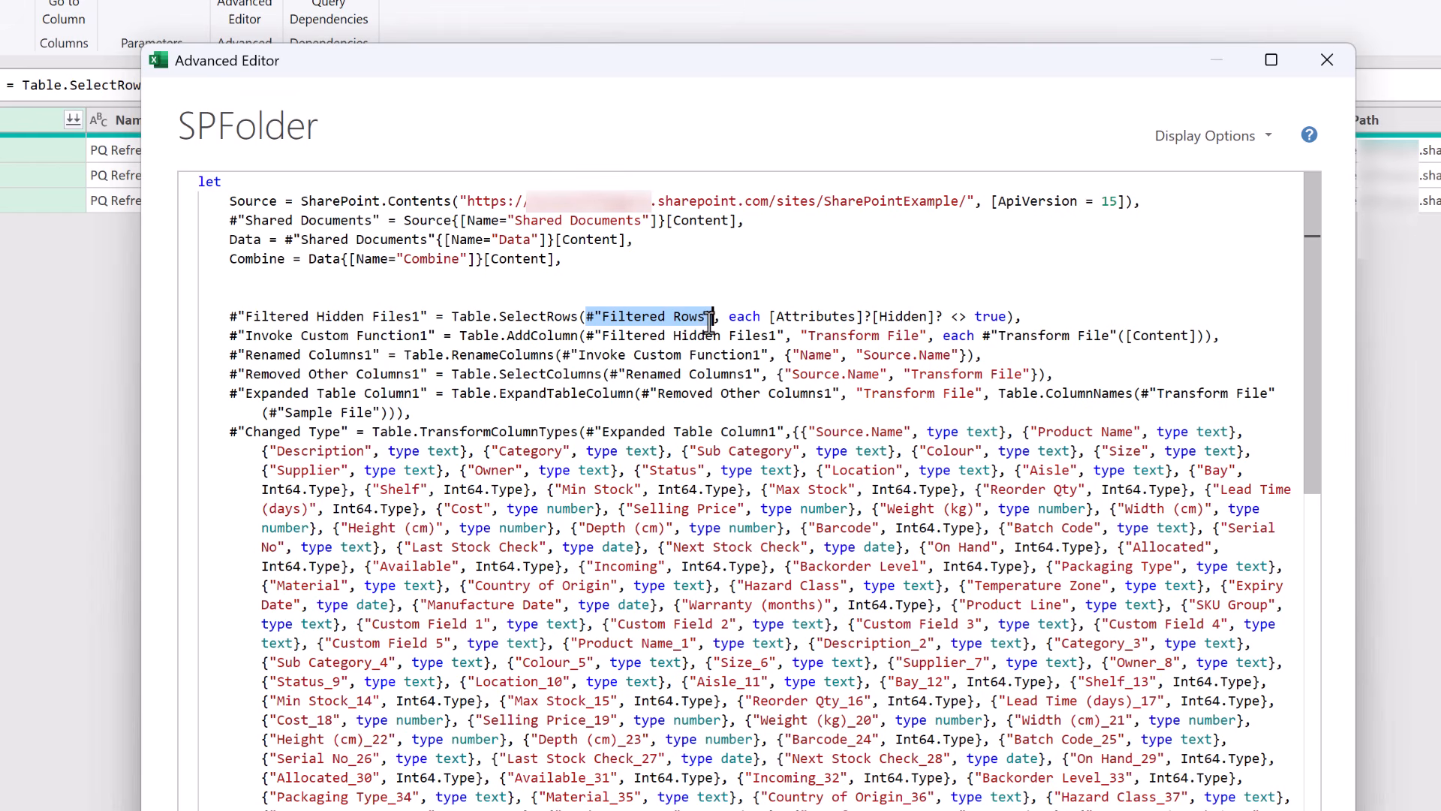
type("Combine")
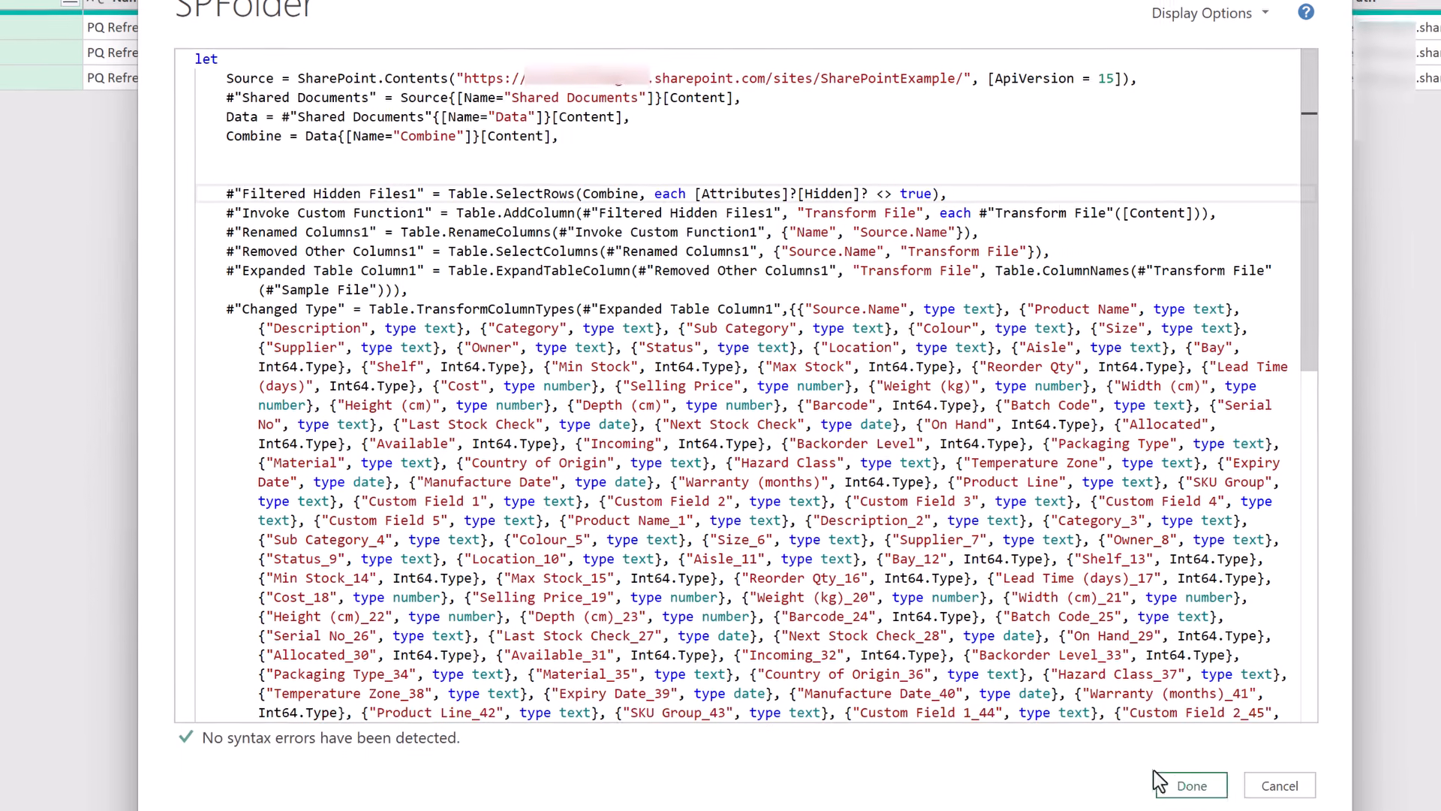
left_click(1188, 781)
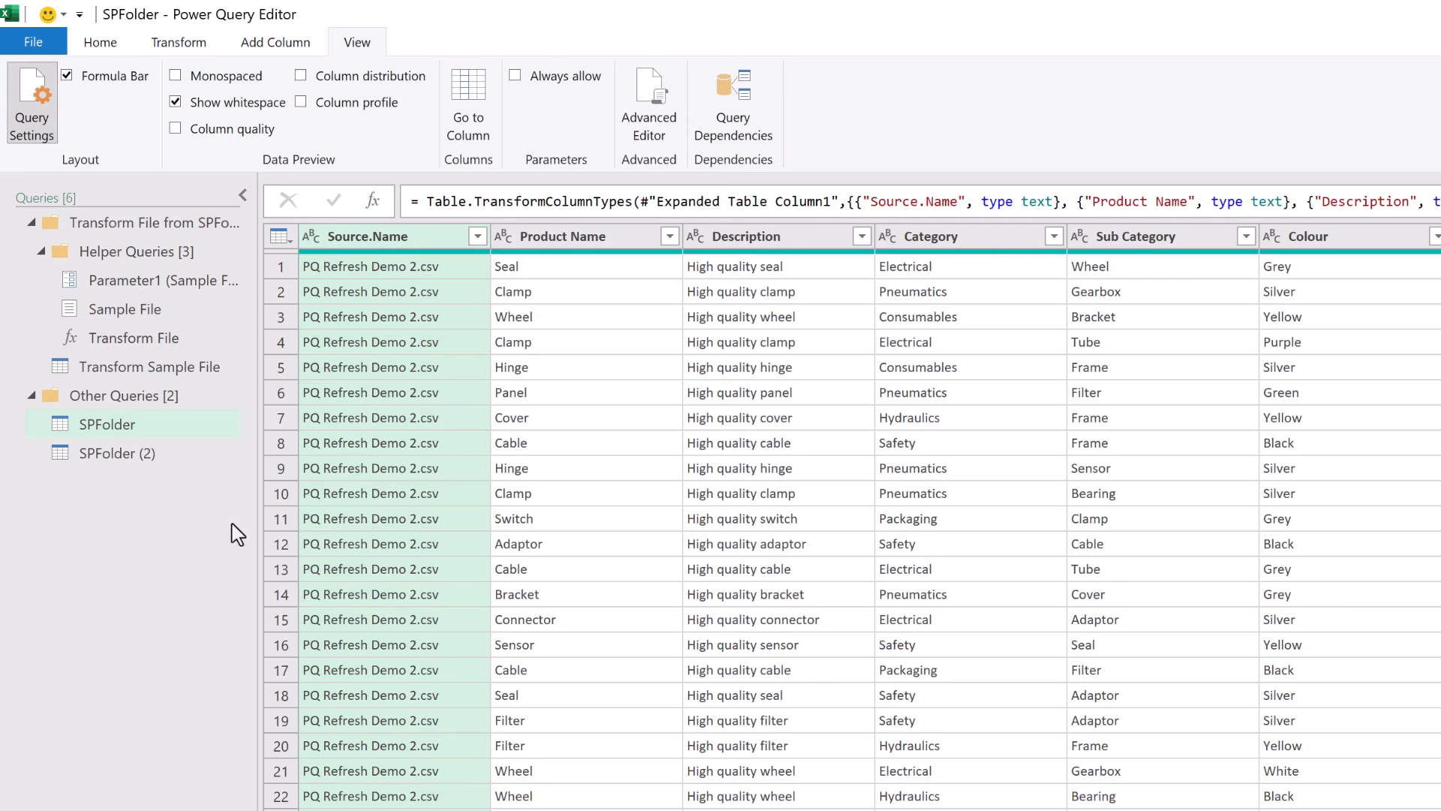
Delete the SPFolder (2) query and close the query editor, loading the changes into the workbook
left_click(135, 462)
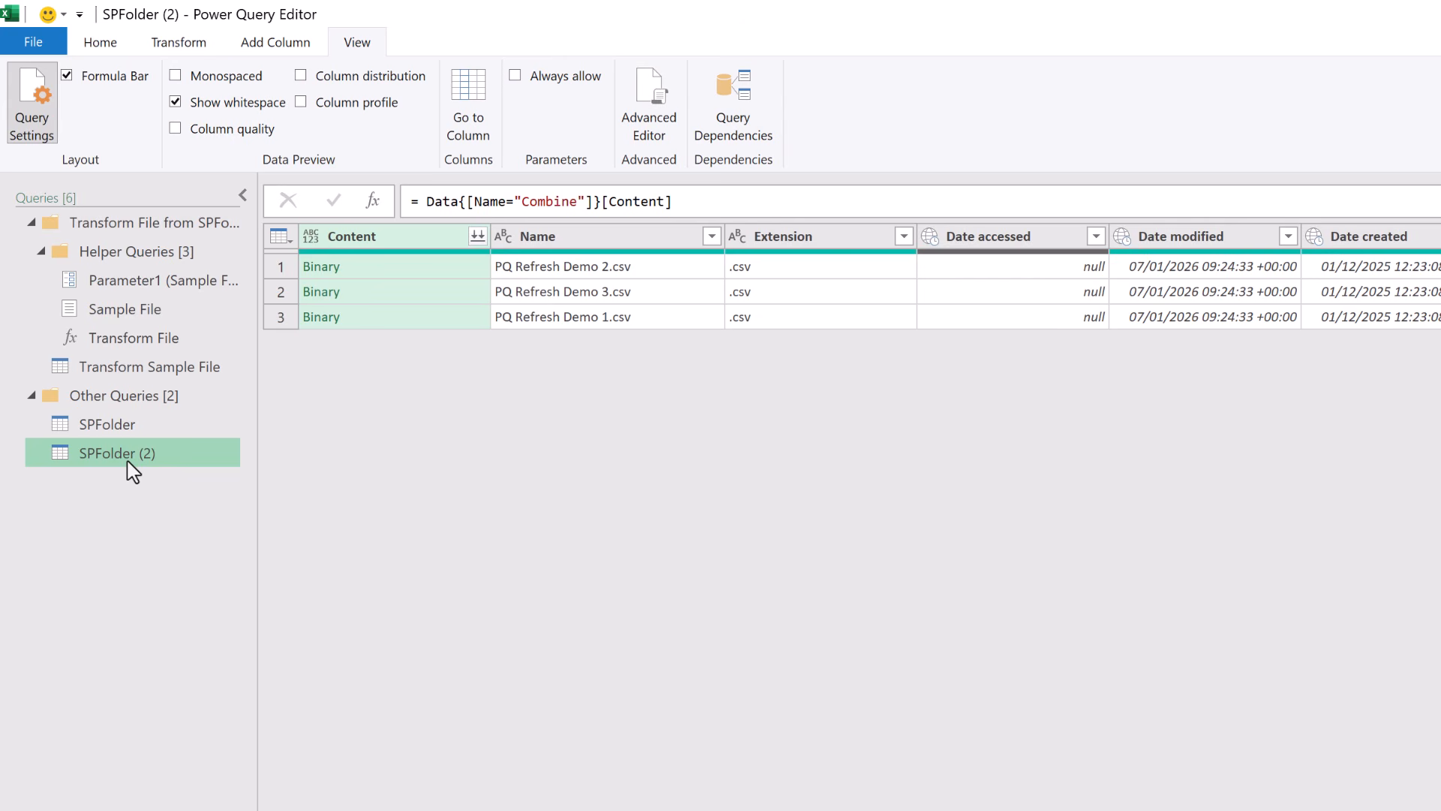
key("Delete")
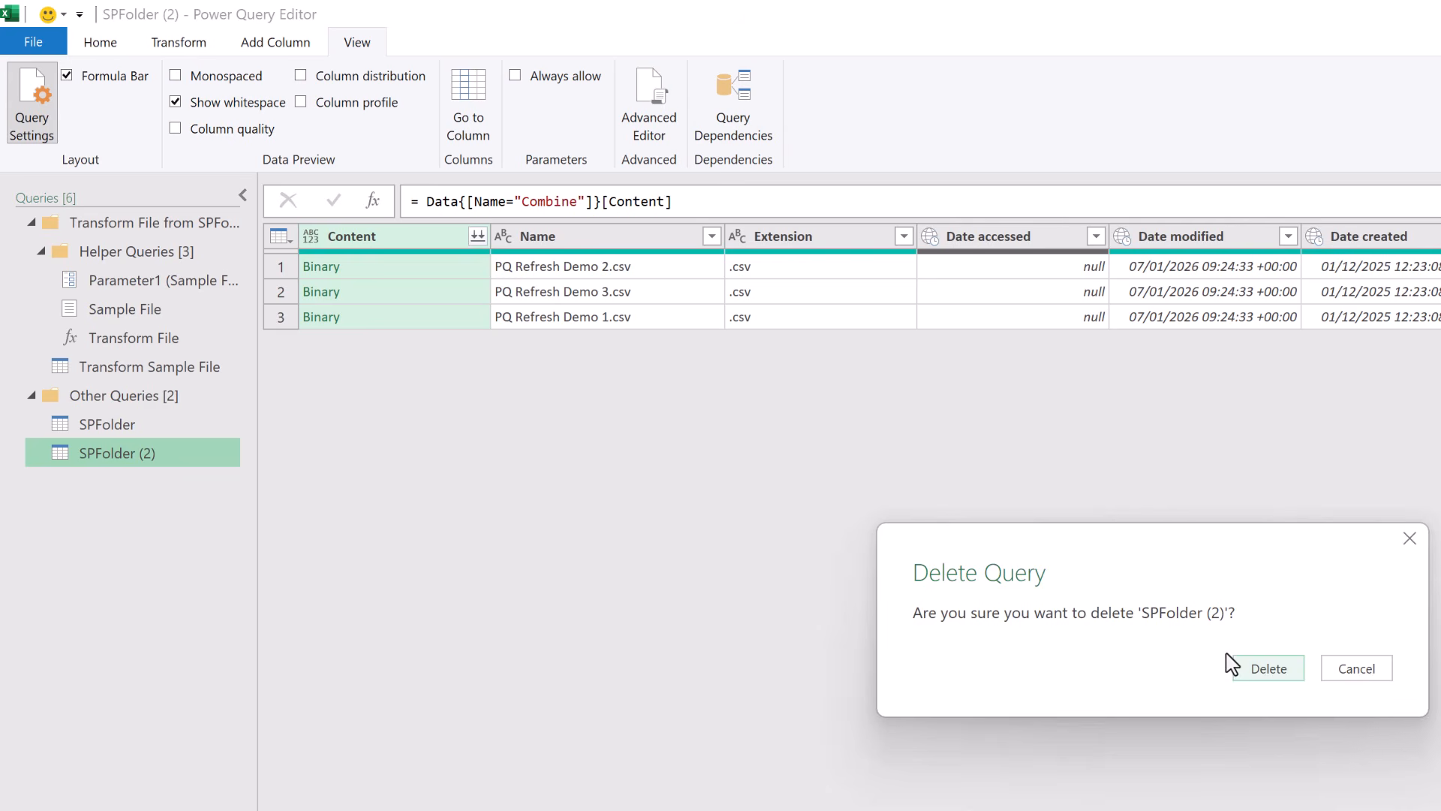
left_click(1267, 668)
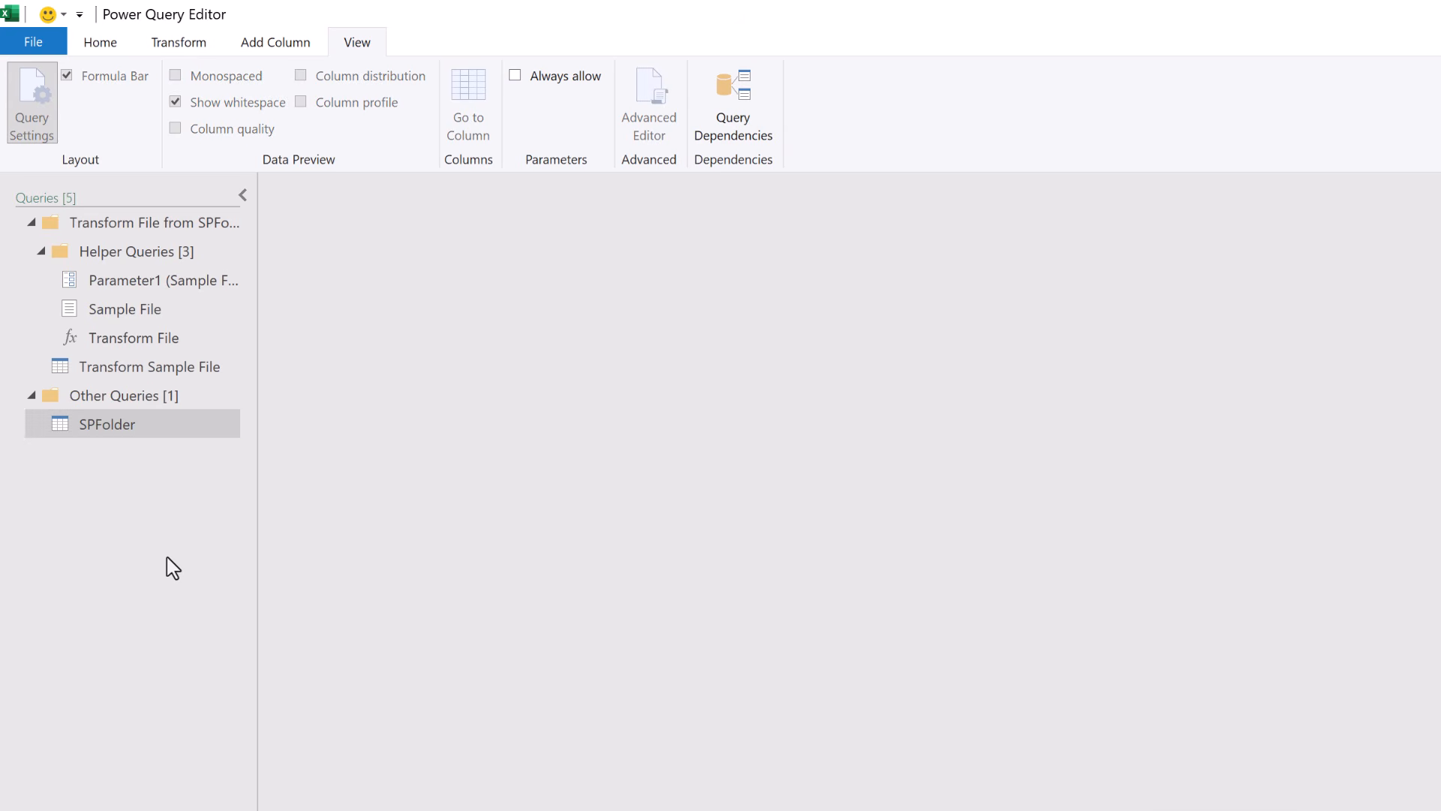
left_click(103, 52)
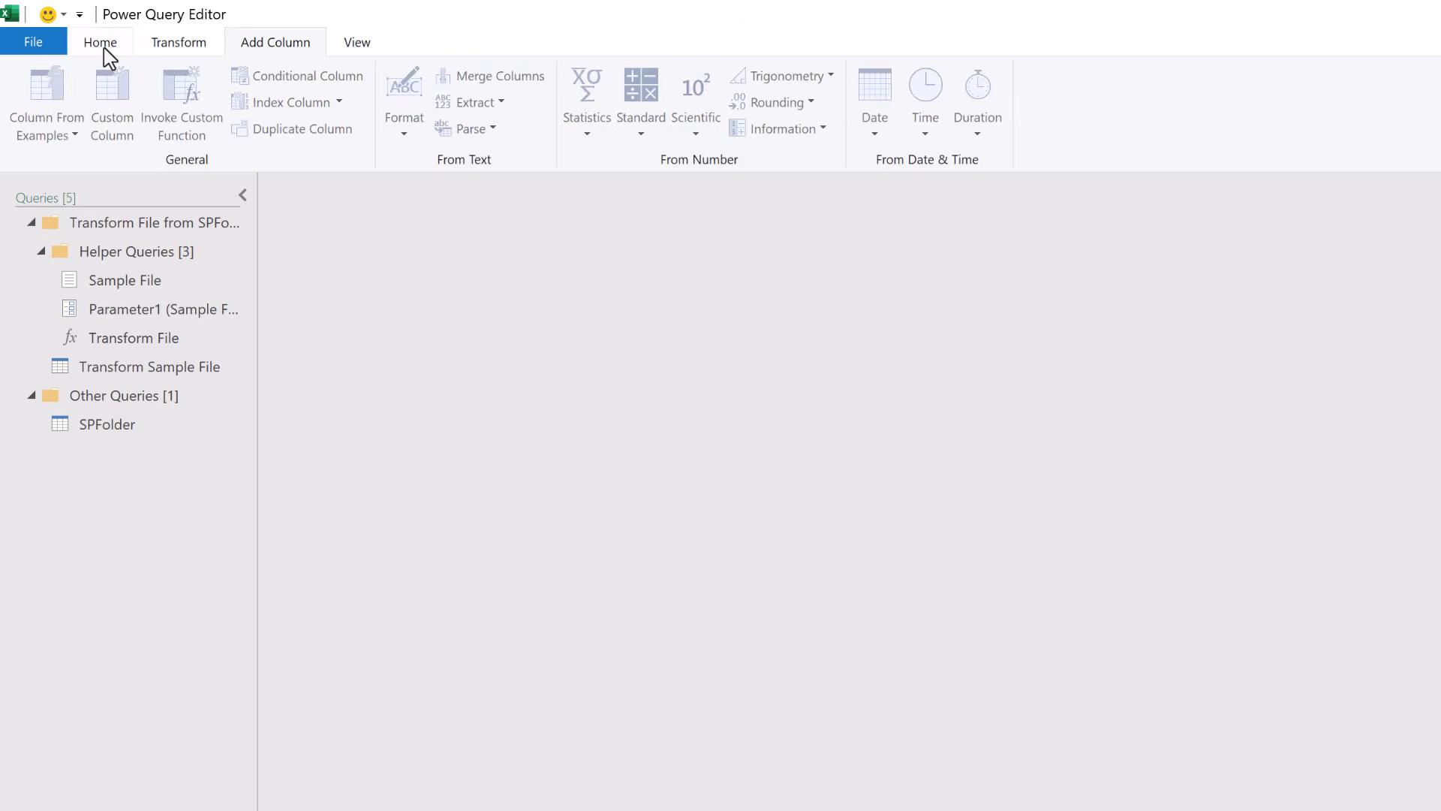
left_click(32, 89)
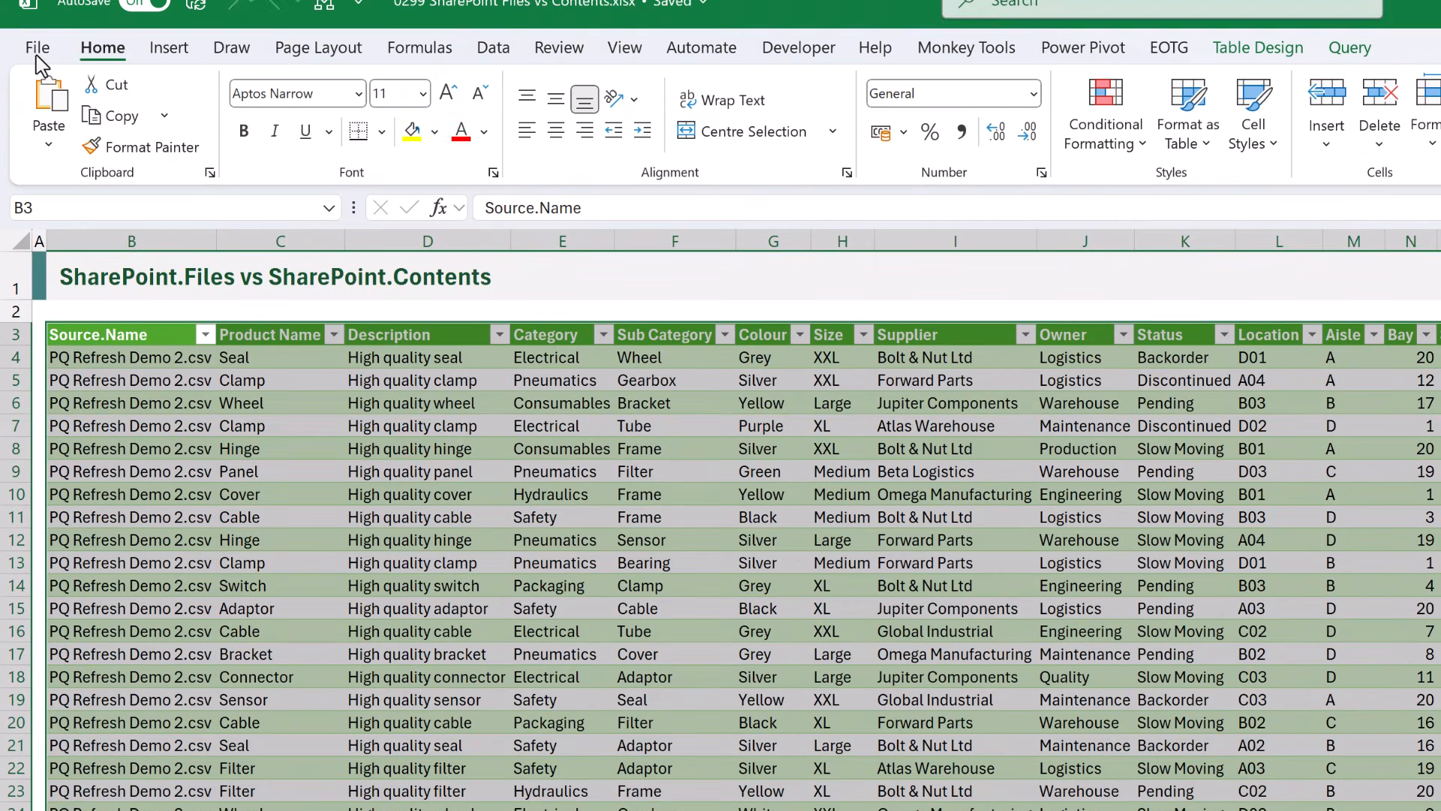